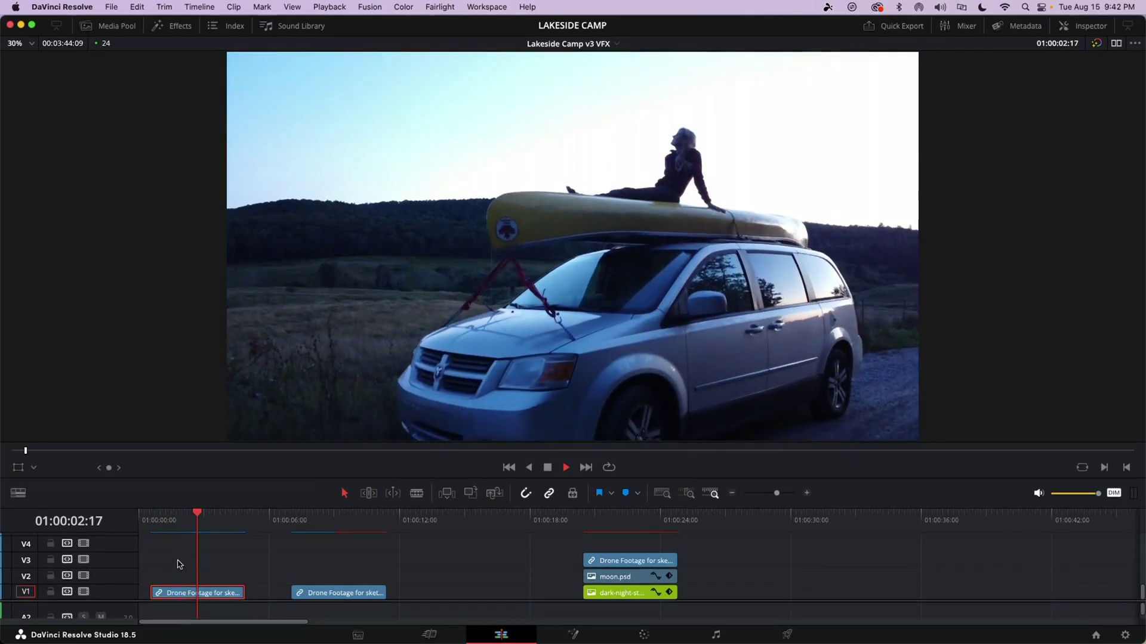
Stop playback and scrub the van drone clip from 01:00:02:01 to preview the shot
{"action": "key", "text": "space"}
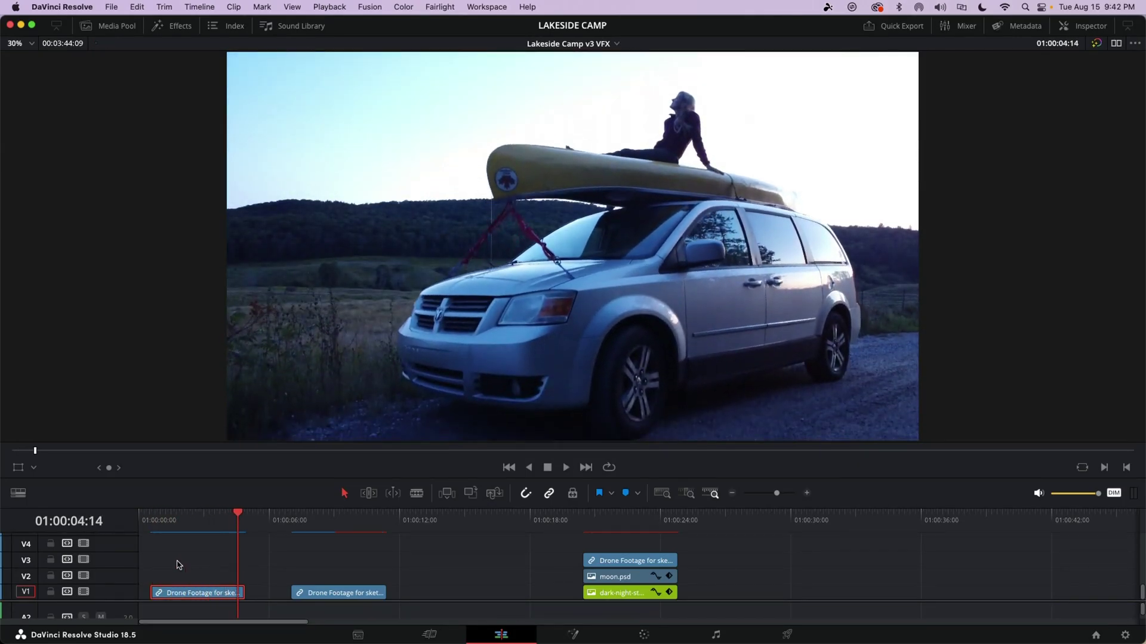
{"action": "left_click", "coordinate": [183, 517]}
{"action": "mouse_move", "coordinate": [188, 520]}
{"action": "left_mouse_down"}
{"action": "mouse_move", "coordinate": [229, 518]}
{"action": "mouse_move", "coordinate": [173, 525]}
{"action": "left_mouse_up"}
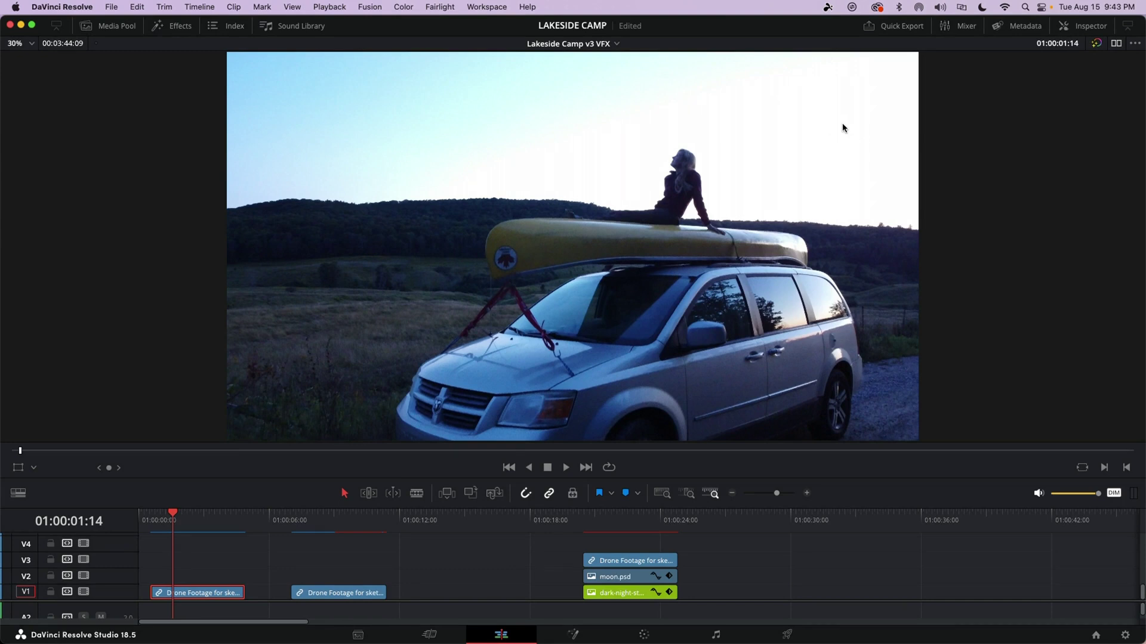
On the Color page, bend node 01's custom curve upward until the sky blows out white
{"action": "key", "text": "shift+6"}
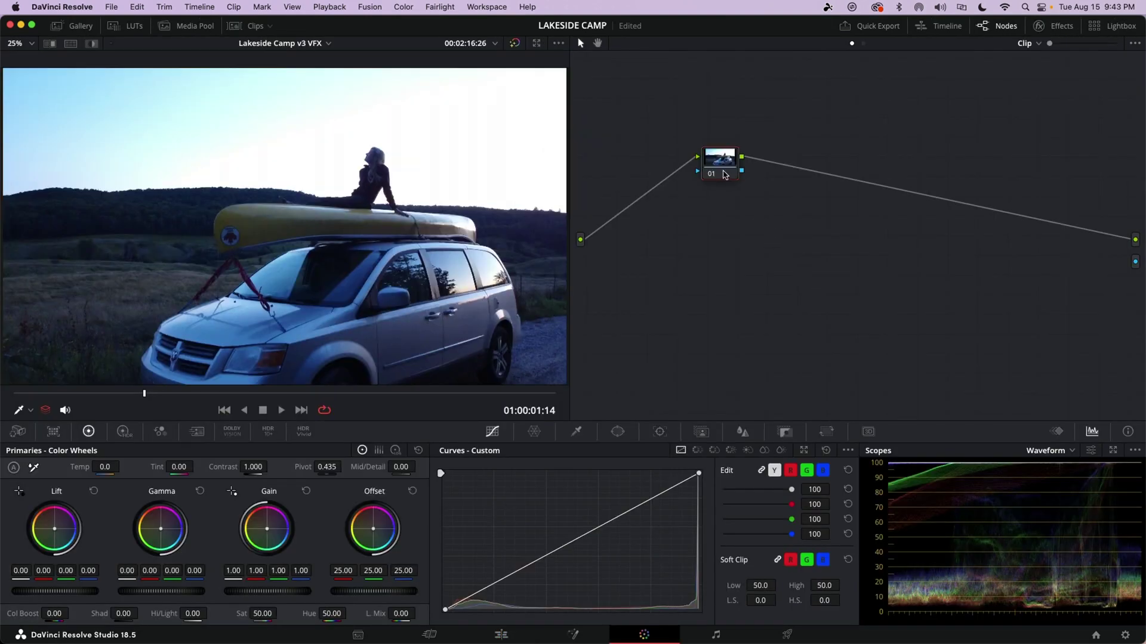
{"action": "left_click_drag", "start_coordinate": [725, 170], "coordinate": [660, 173]}
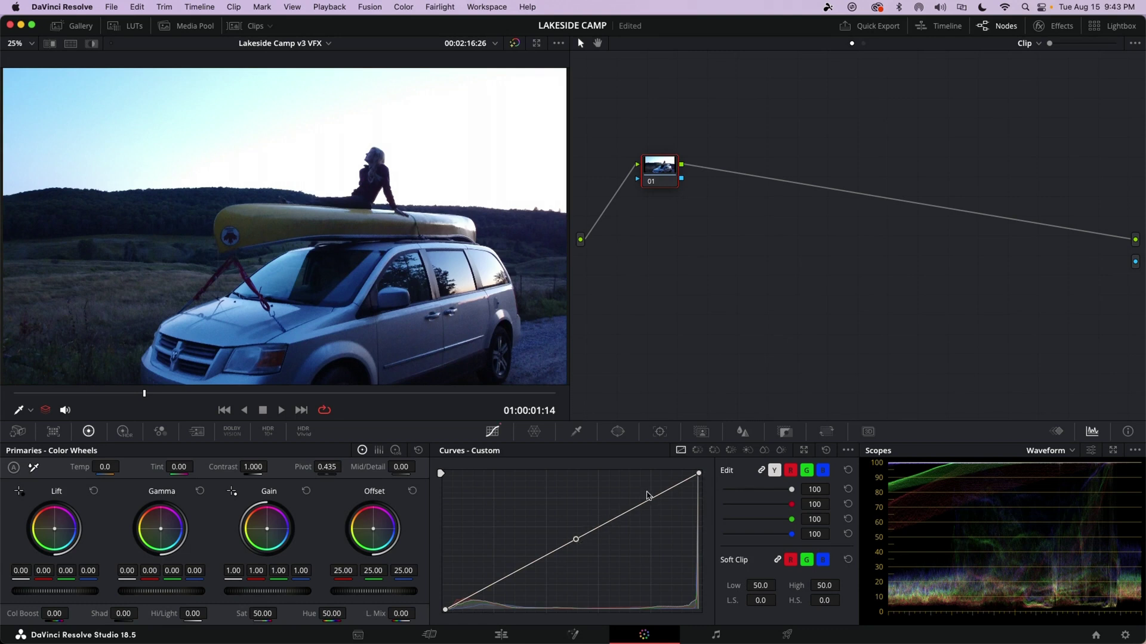
{"action": "left_click_drag", "start_coordinate": [698, 474], "coordinate": [582, 452]}
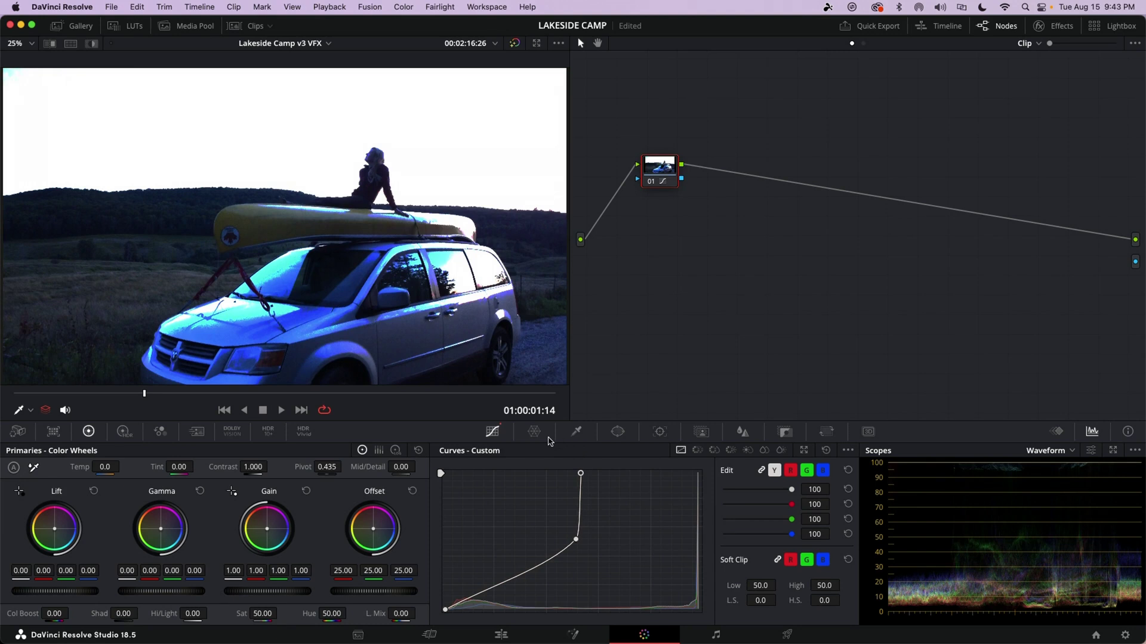
{"action": "left_click_drag", "start_coordinate": [576, 540], "coordinate": [547, 523]}
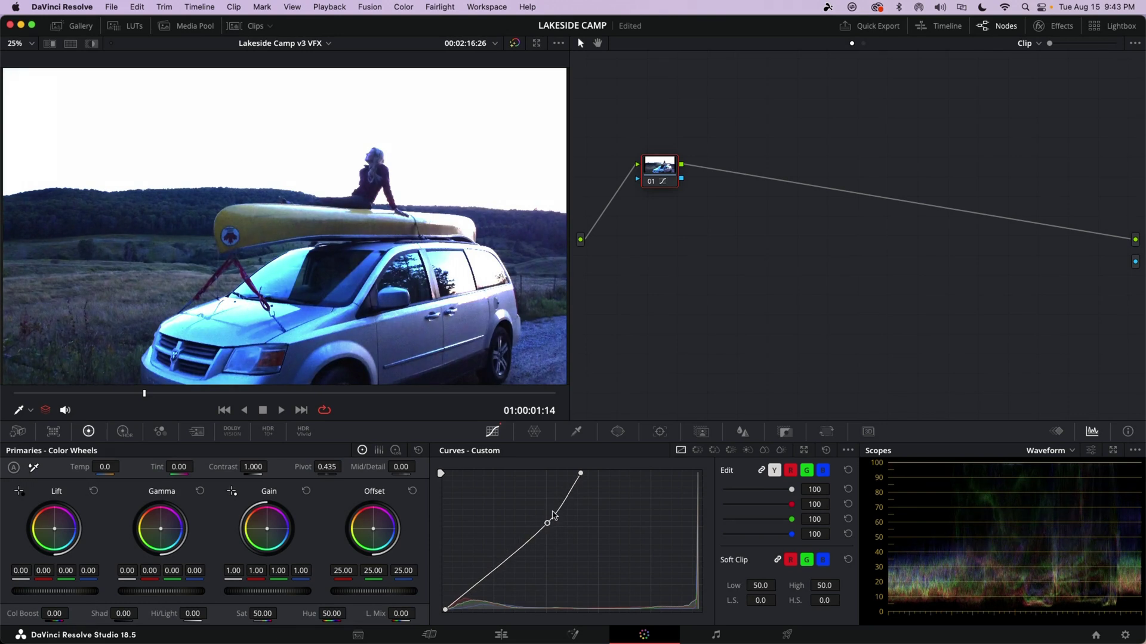
{"action": "left_click_drag", "start_coordinate": [580, 473], "coordinate": [572, 473]}
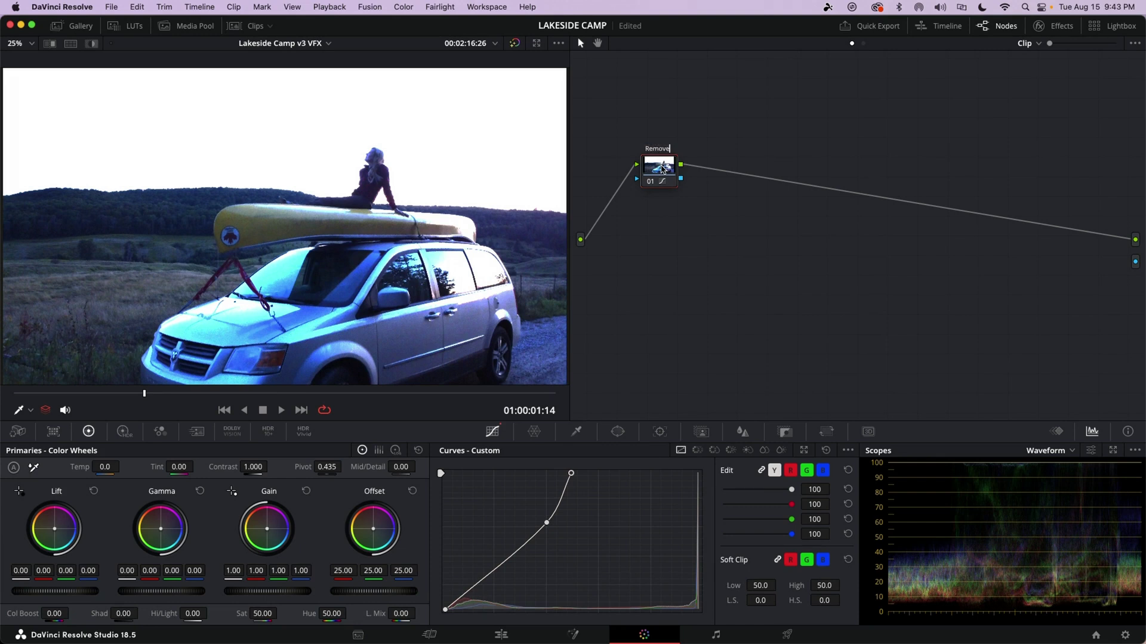
Label node 01 'Blow out sky' and add serial node 02 after it
{"action": "key", "text": "BackSpace"}
{"action": "key", "text": "BackSpace"}
{"action": "key", "text": "BackSpace"}
{"action": "key", "text": "Return"}
{"action": "key", "text": "alt+s"}
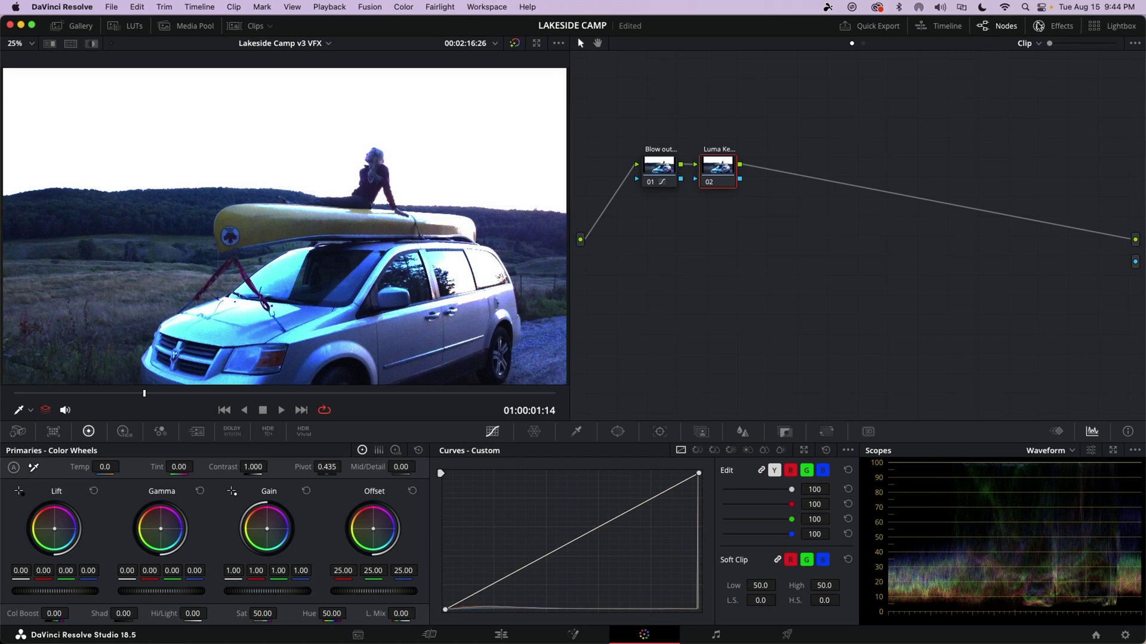
Apply the Luma Keyer from an Effects search for 'luma' to node 02 and show its viewer overlay
{"action": "left_click", "coordinate": [1038, 26]}
{"action": "left_click", "coordinate": [978, 60]}
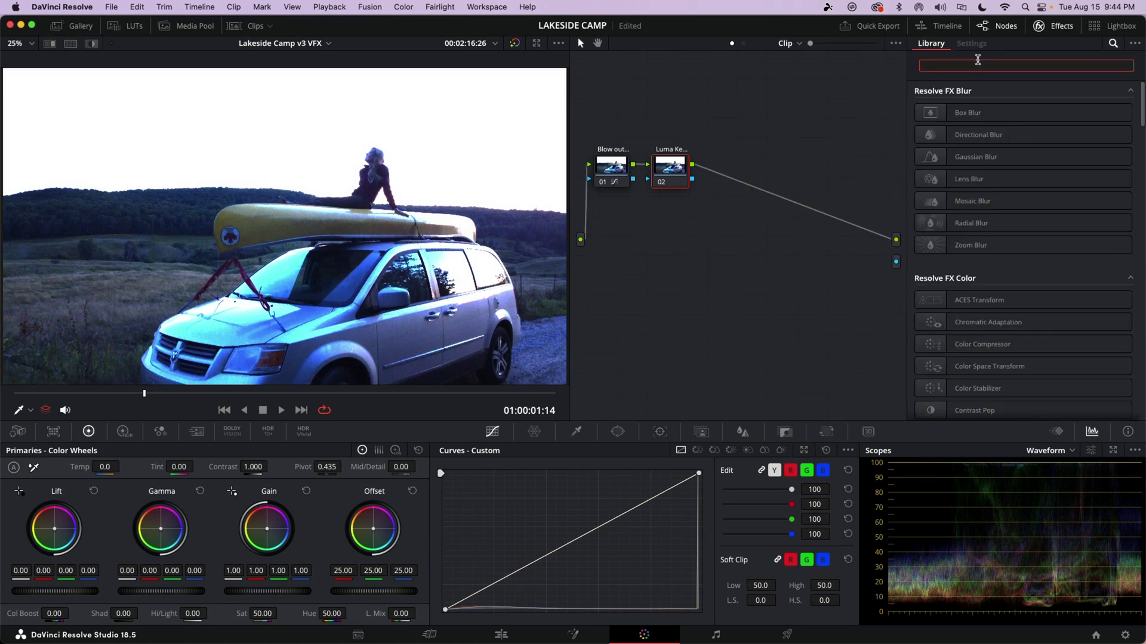
{"action": "type", "text": "luma"}
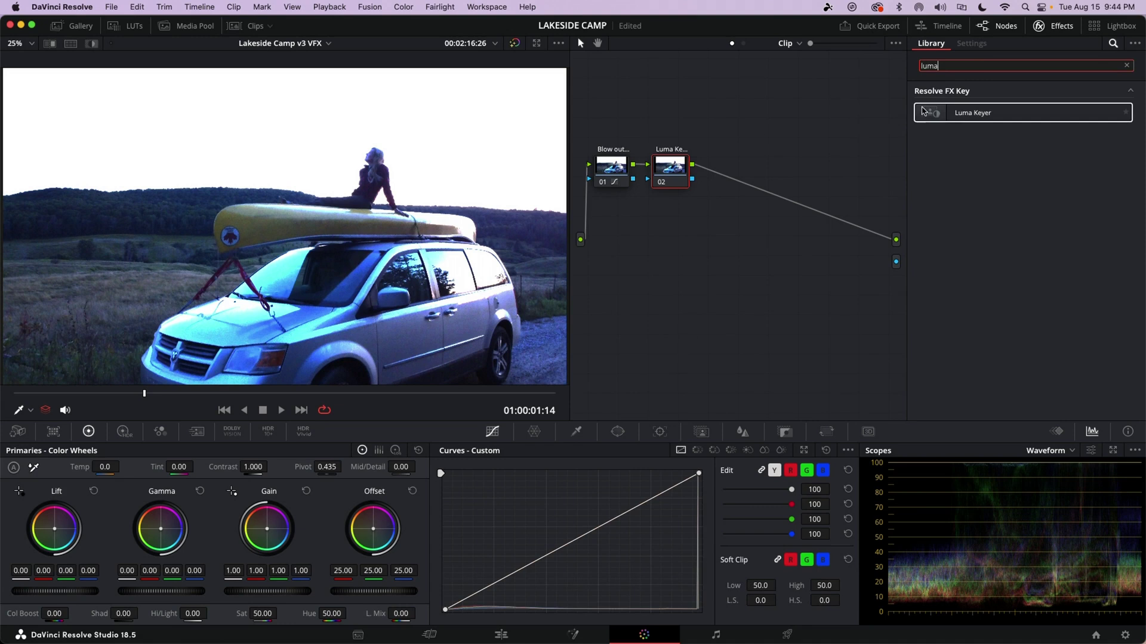
{"action": "left_click_drag", "start_coordinate": [922, 110], "coordinate": [670, 171]}
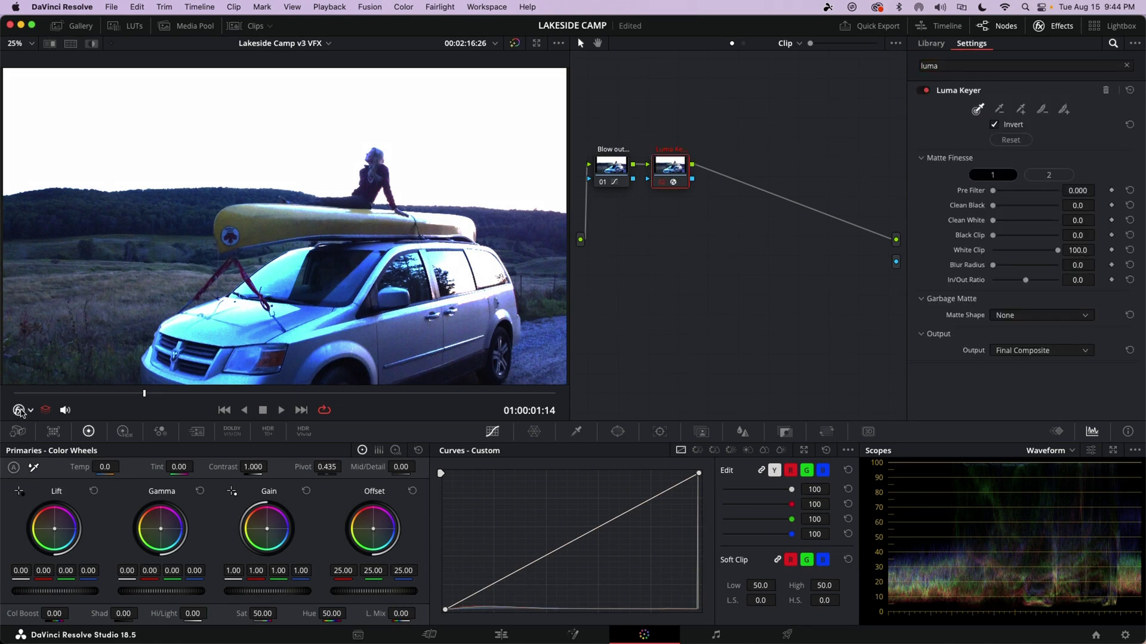
{"action": "left_click", "coordinate": [30, 411]}
{"action": "left_click", "coordinate": [39, 447]}
{"action": "left_click", "coordinate": [30, 412]}
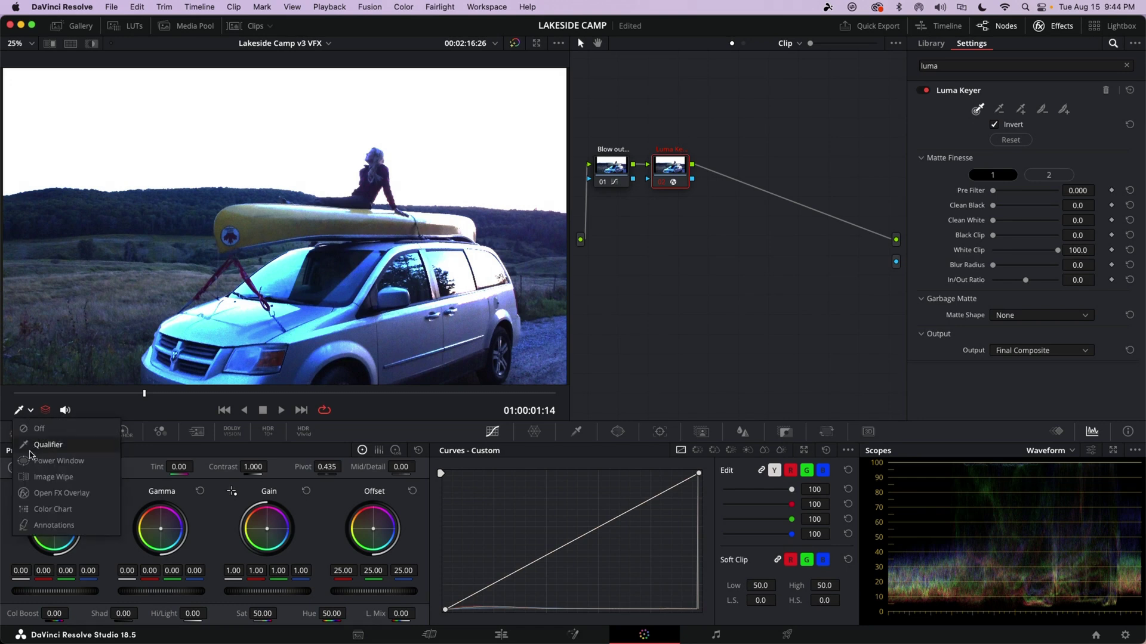
{"action": "left_click", "coordinate": [45, 495]}
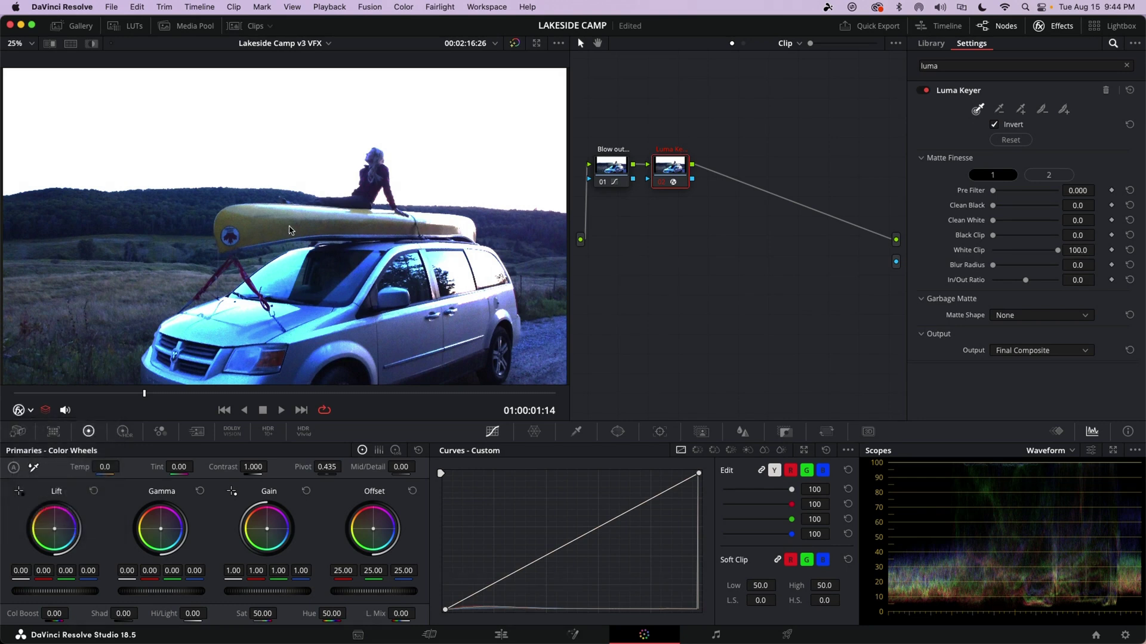
Key the sky with the Luma Keyer pickers, resetting and resampling near the frame's top-left
{"action": "left_click", "coordinate": [978, 110]}
{"action": "left_click", "coordinate": [448, 154]}
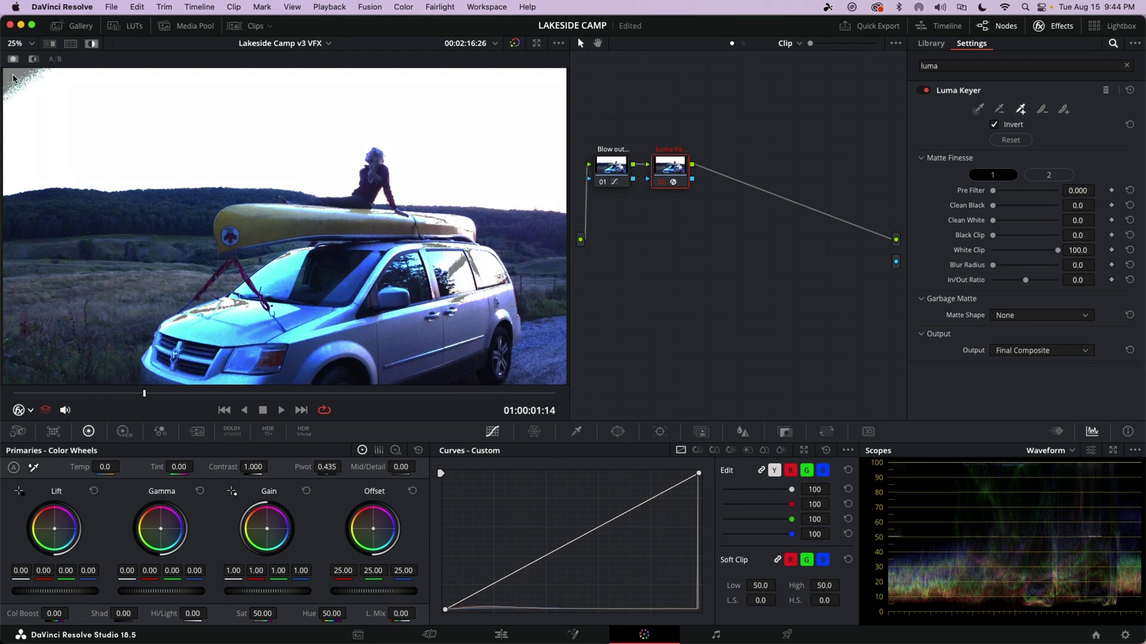
{"action": "left_click", "coordinate": [977, 109]}
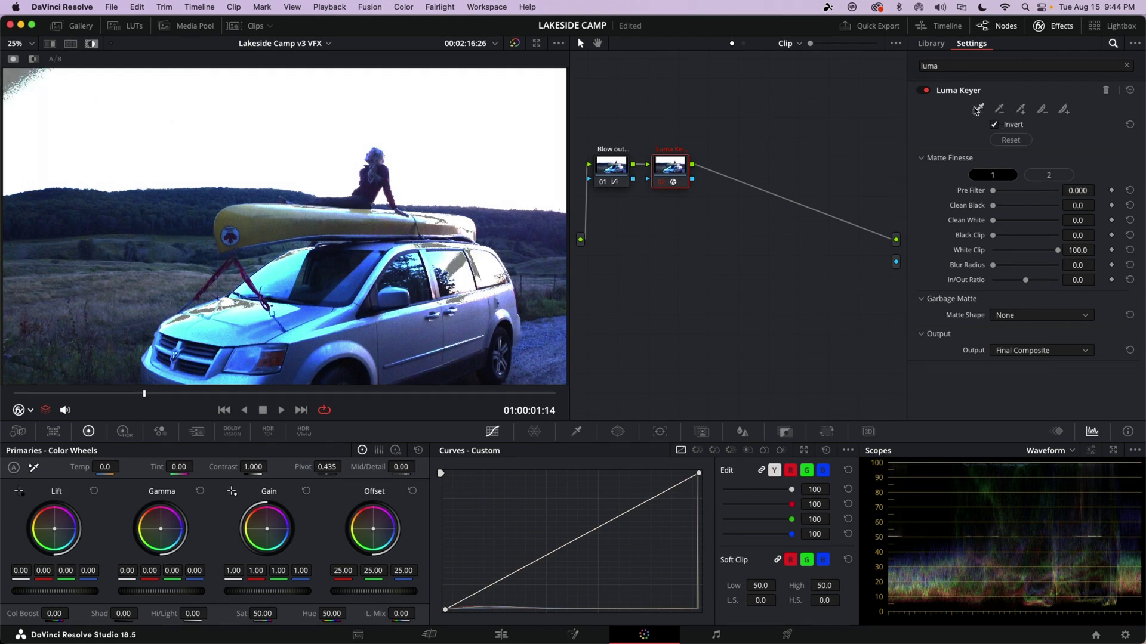
{"action": "left_click", "coordinate": [1008, 139]}
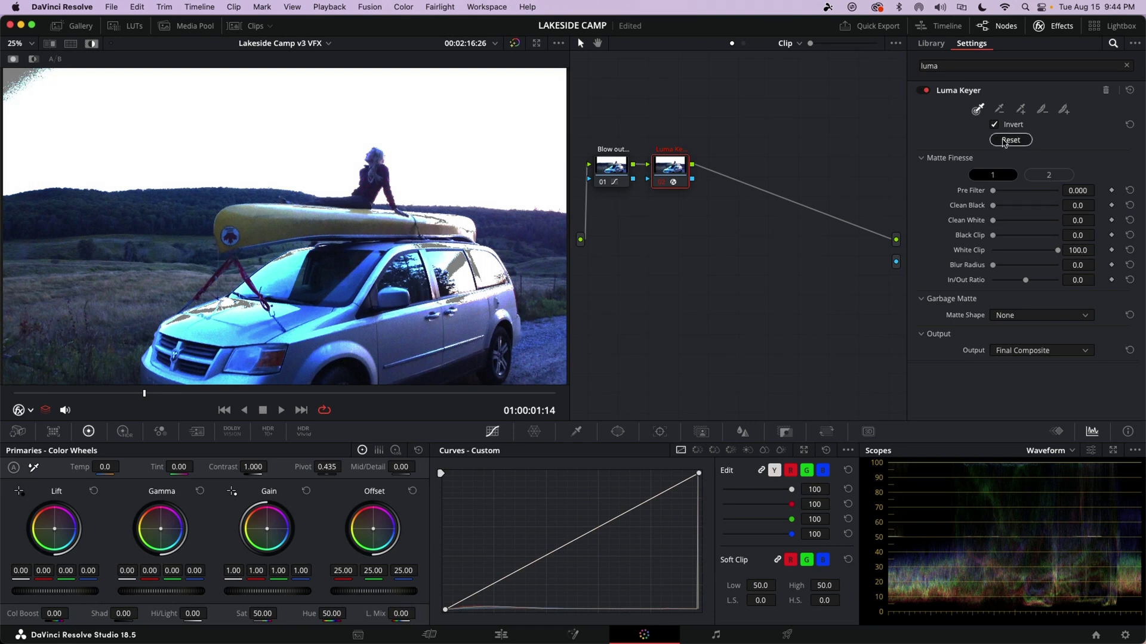
{"action": "left_click", "coordinate": [979, 110]}
{"action": "left_click", "coordinate": [72, 92]}
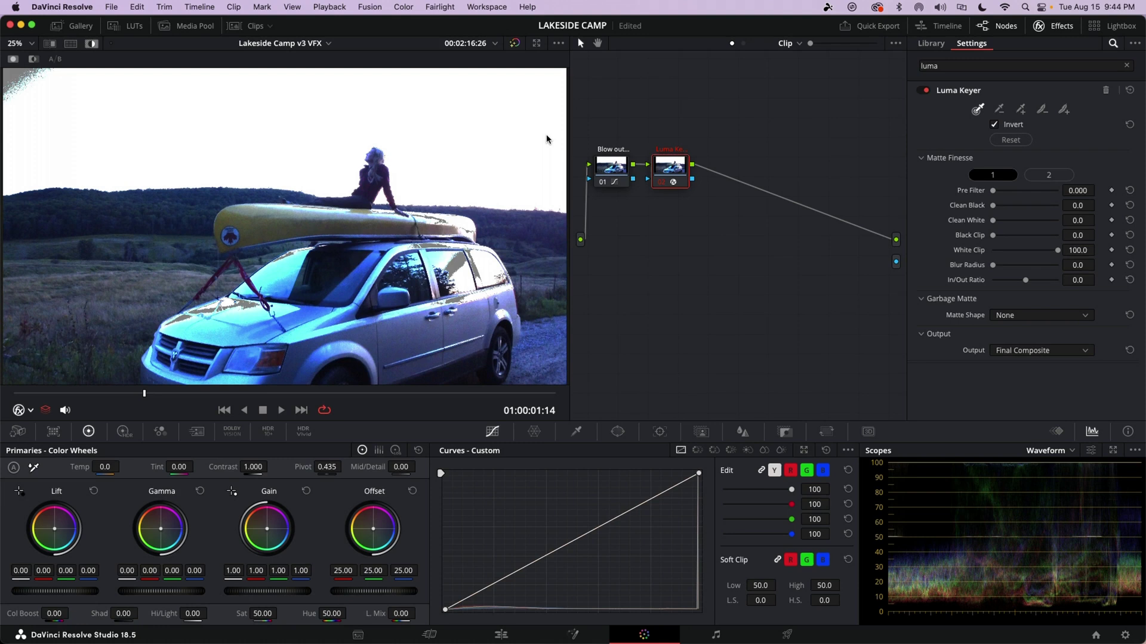
{"action": "left_click", "coordinate": [1063, 110]}
Add an outside node after the Luma Keyer, label it 'Outside node', and turn Highlight on
{"action": "key", "text": "shift+h"}
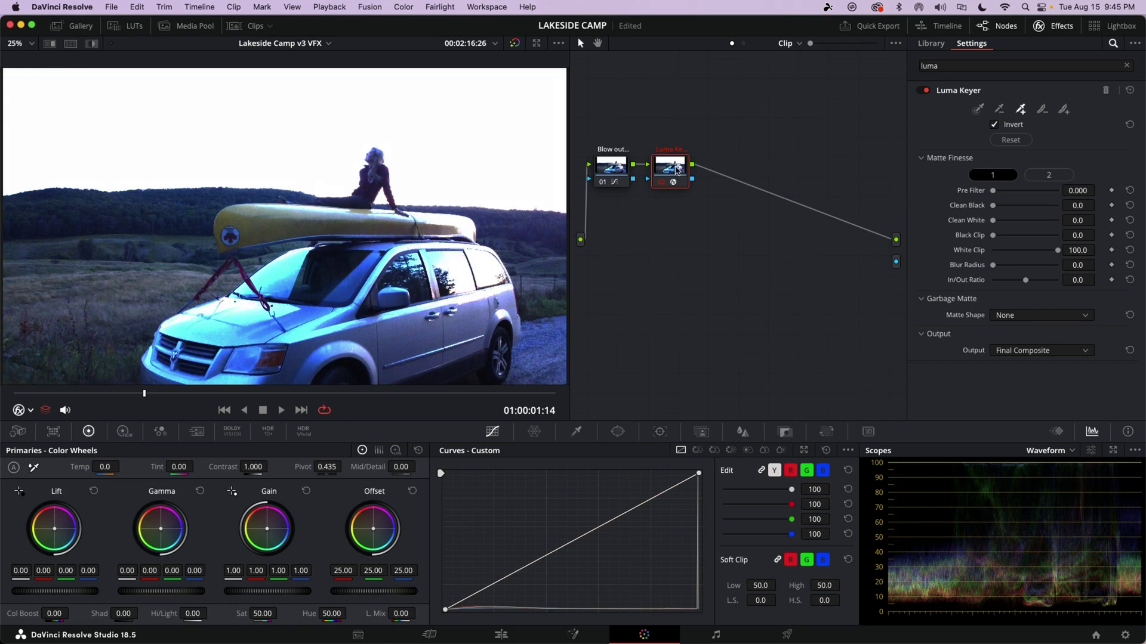
{"action": "right_click", "coordinate": [674, 169]}
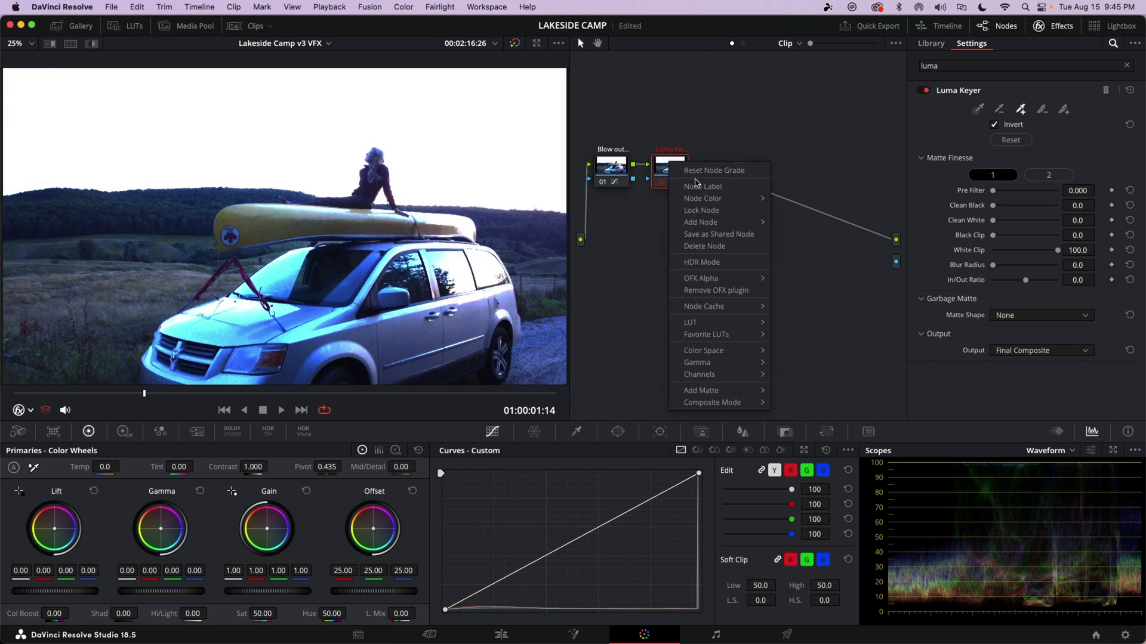
{"action": "mouse_move", "coordinate": [707, 223]}
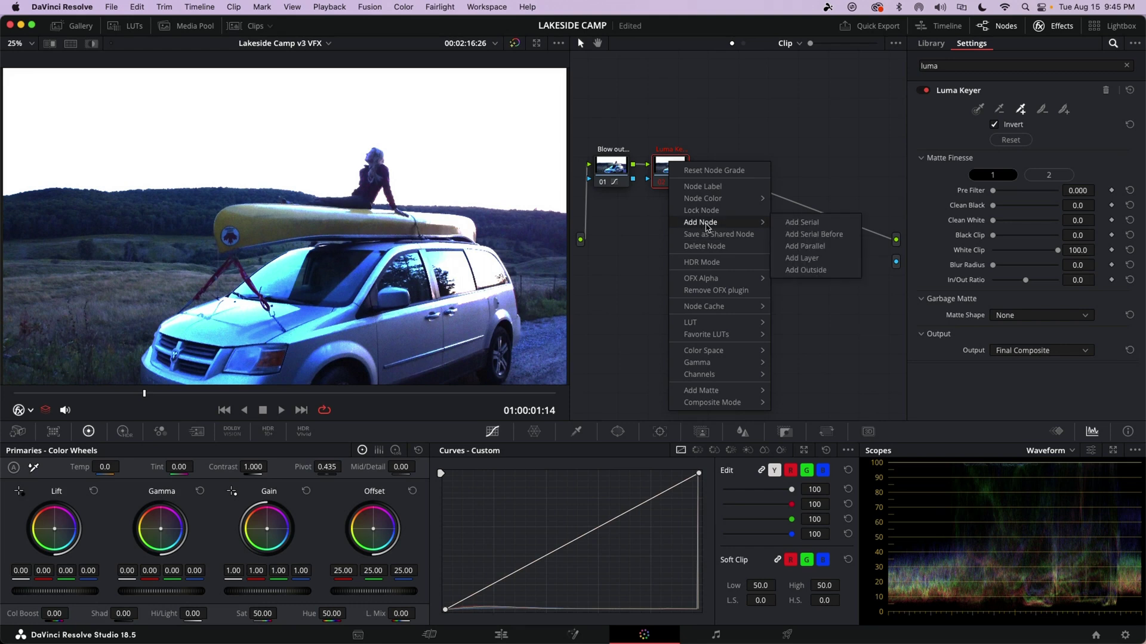
{"action": "left_click", "coordinate": [815, 271]}
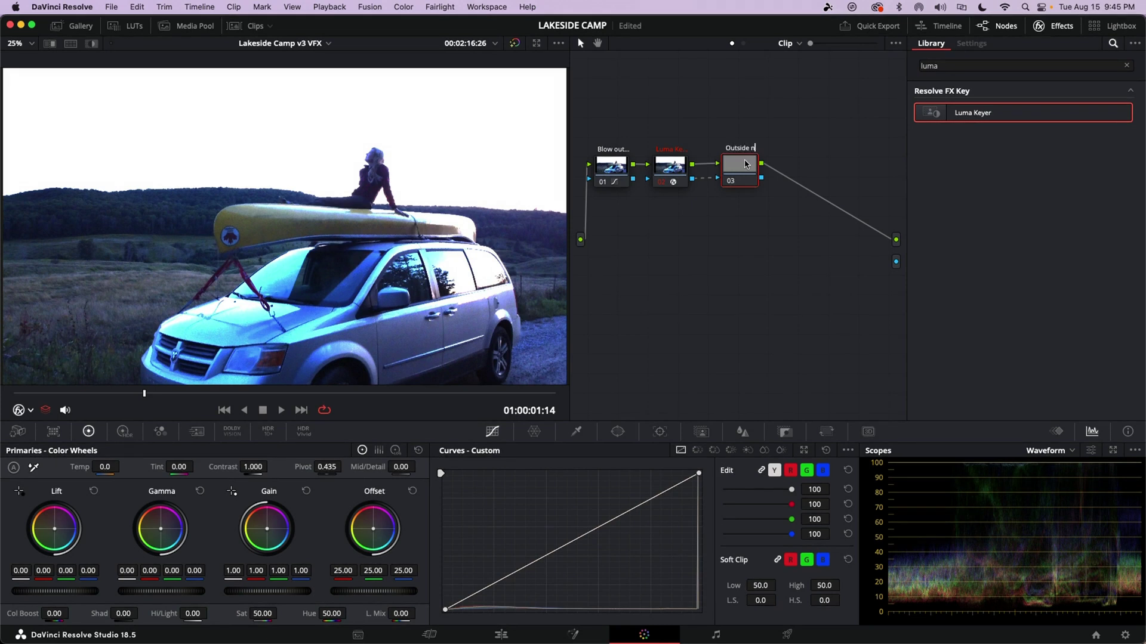
{"action": "key", "text": "Return"}
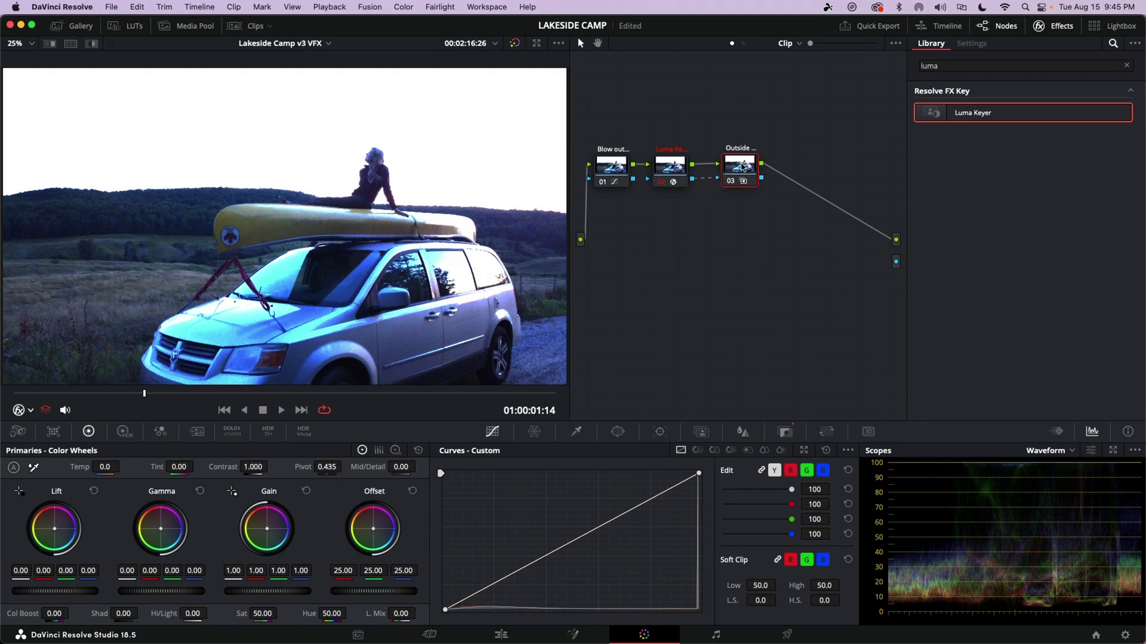
{"action": "key", "text": "shift+h"}
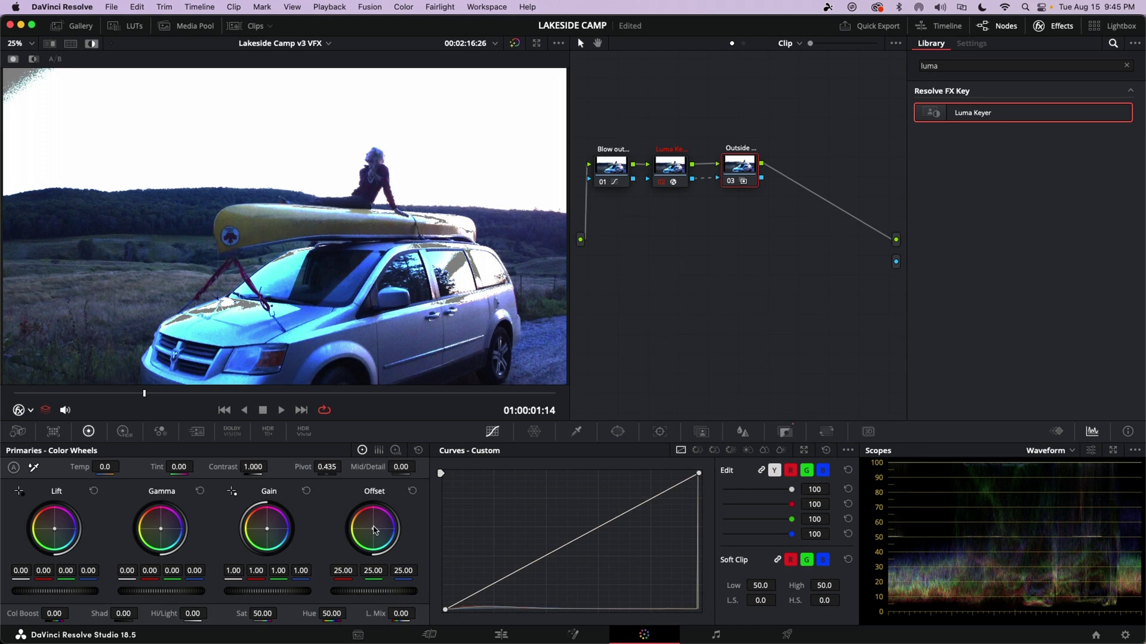
Tint the Offset and reshape the custom curve to darken the van and landscape
{"action": "left_click_drag", "start_coordinate": [373, 529], "coordinate": [364, 512]}
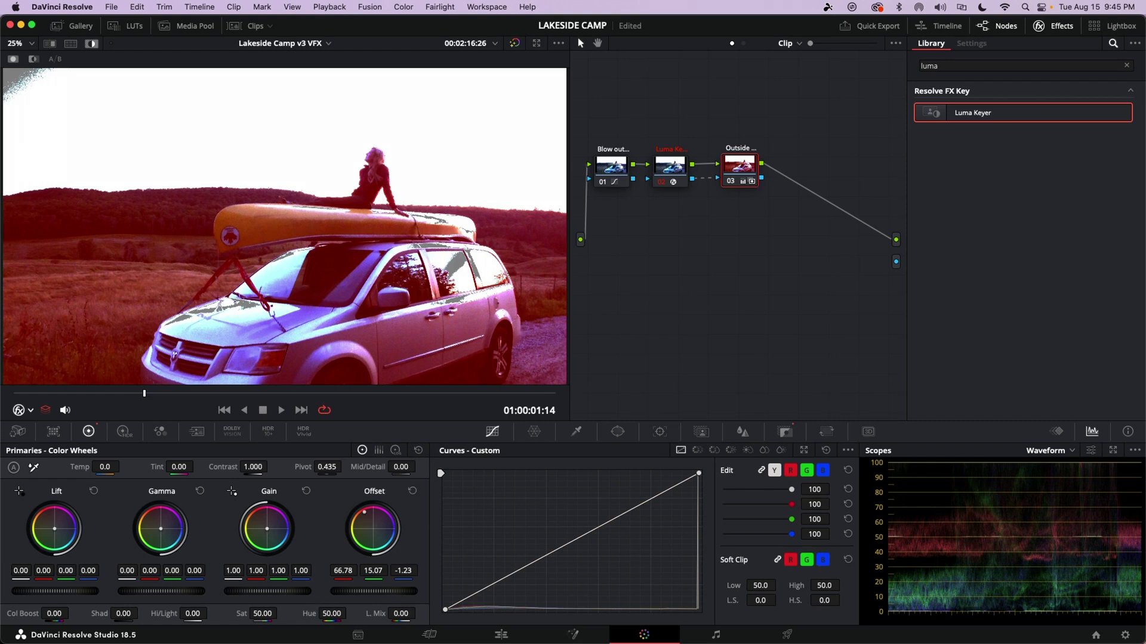
{"action": "left_click_drag", "start_coordinate": [364, 512], "coordinate": [362, 512]}
{"action": "left_click_drag", "start_coordinate": [444, 610], "coordinate": [507, 609]}
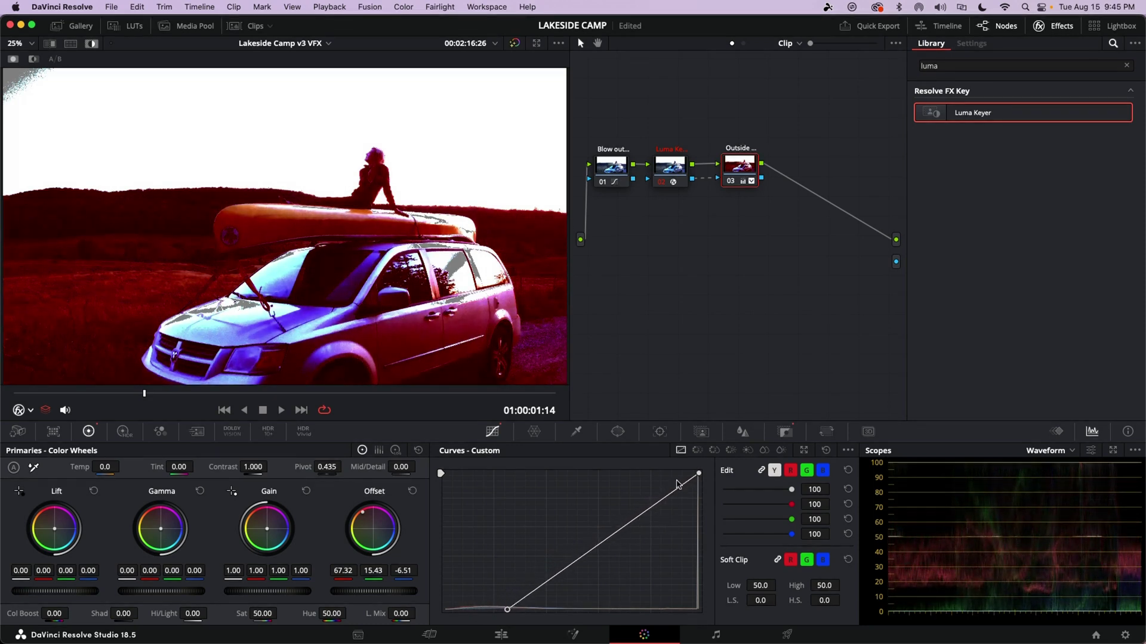
{"action": "mouse_move", "coordinate": [621, 529]}
{"action": "left_mouse_down"}
{"action": "mouse_move", "coordinate": [610, 530]}
{"action": "mouse_move", "coordinate": [629, 540]}
{"action": "left_mouse_up"}
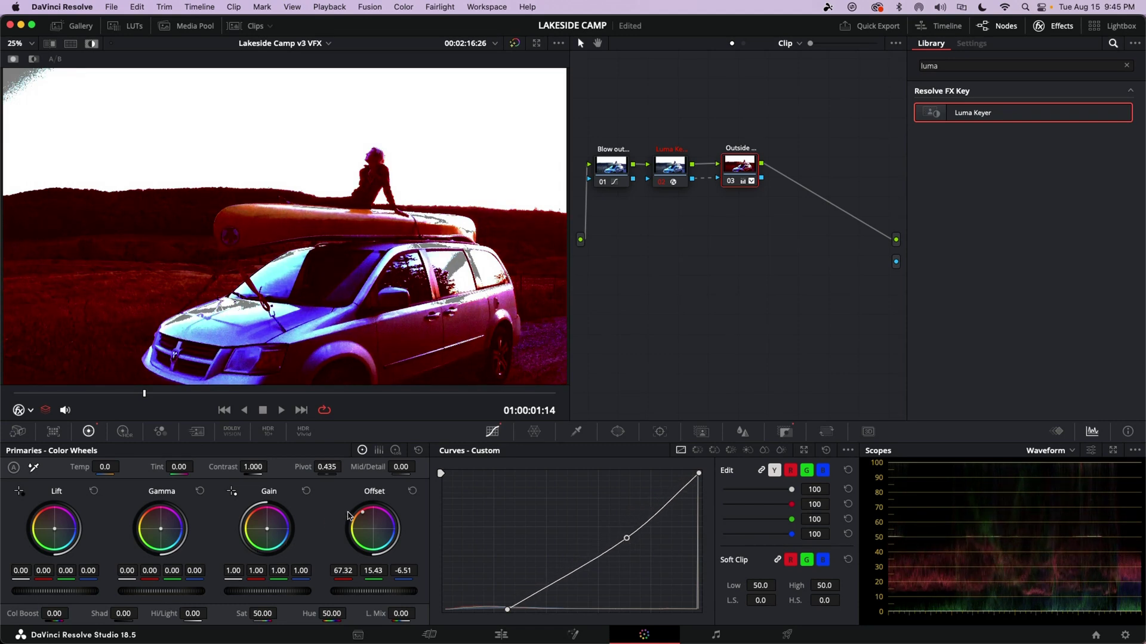
Shift Offset toward blue, lower Saturation to 12.40, and raise Shadows to 38.50
{"action": "mouse_move", "coordinate": [363, 515]}
{"action": "left_mouse_down"}
{"action": "mouse_move", "coordinate": [361, 533]}
{"action": "mouse_move", "coordinate": [374, 533]}
{"action": "left_mouse_up"}
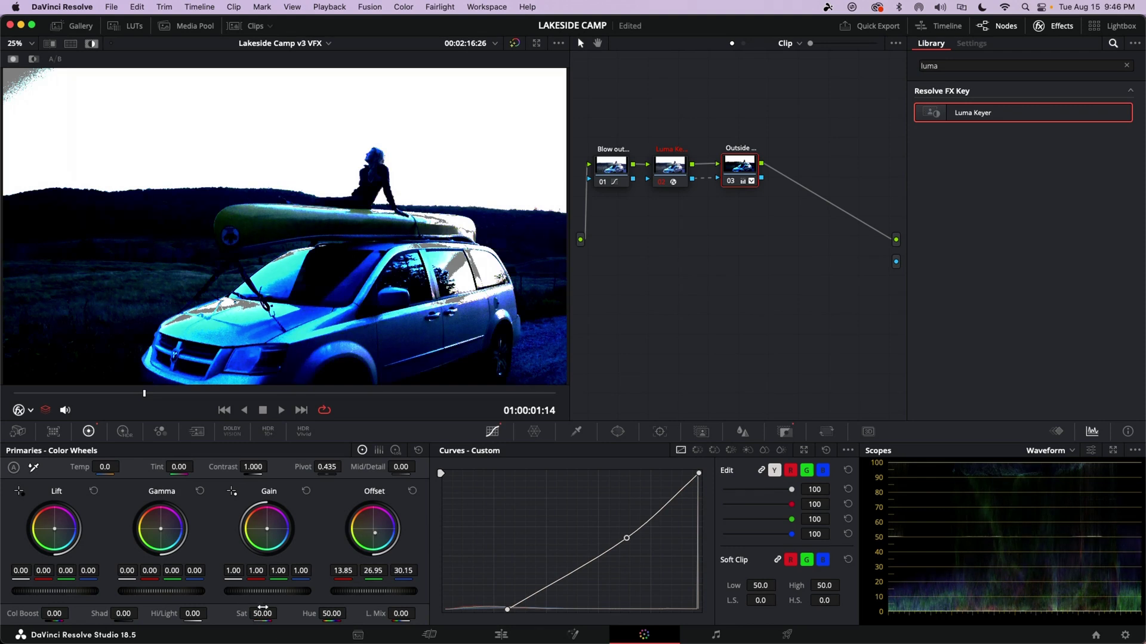
{"action": "left_click_drag", "start_coordinate": [263, 614], "coordinate": [238, 613]}
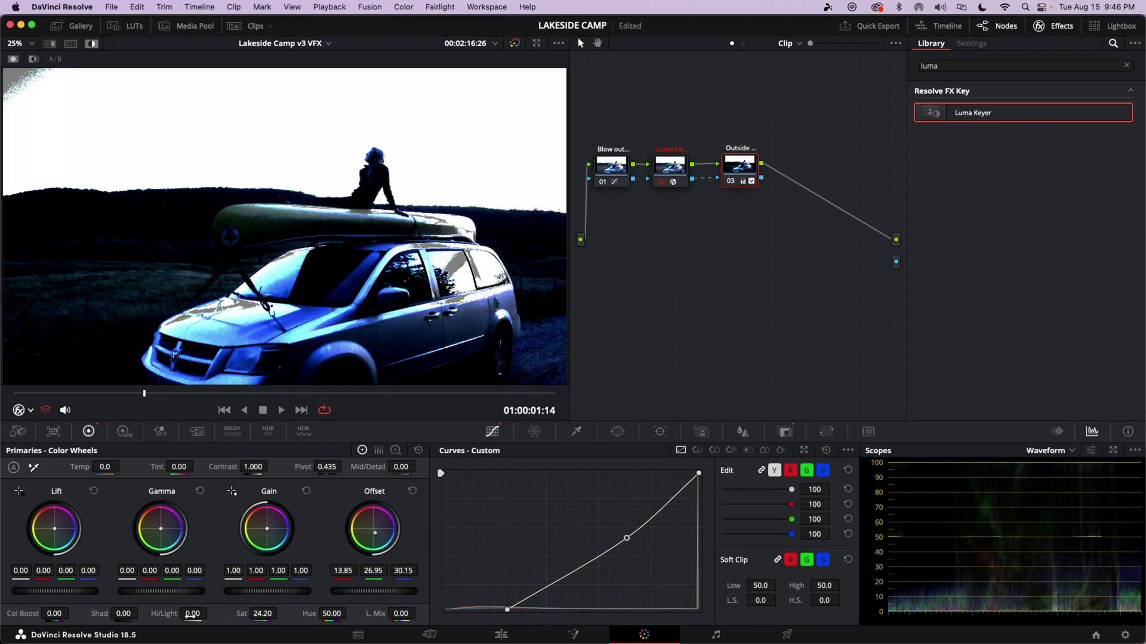
{"action": "mouse_move", "coordinate": [122, 614]}
{"action": "left_mouse_down"}
{"action": "mouse_move", "coordinate": [141, 613]}
{"action": "mouse_move", "coordinate": [113, 614]}
{"action": "left_mouse_up"}
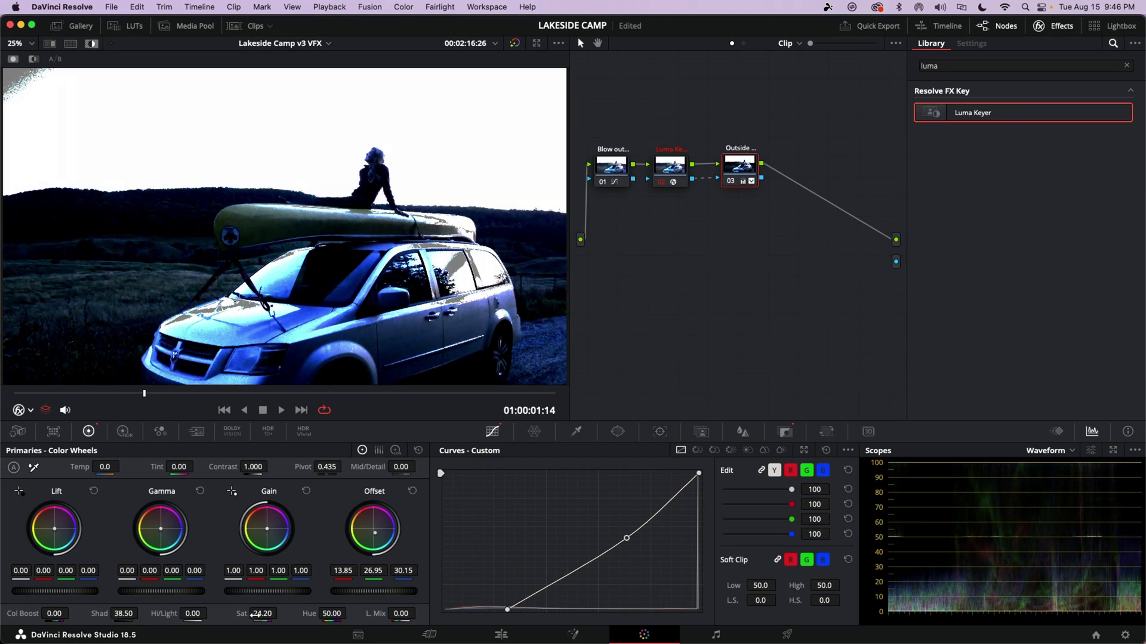
{"action": "mouse_move", "coordinate": [255, 615]}
{"action": "left_mouse_down"}
{"action": "mouse_move", "coordinate": [245, 615]}
{"action": "mouse_move", "coordinate": [258, 615]}
{"action": "left_mouse_up"}
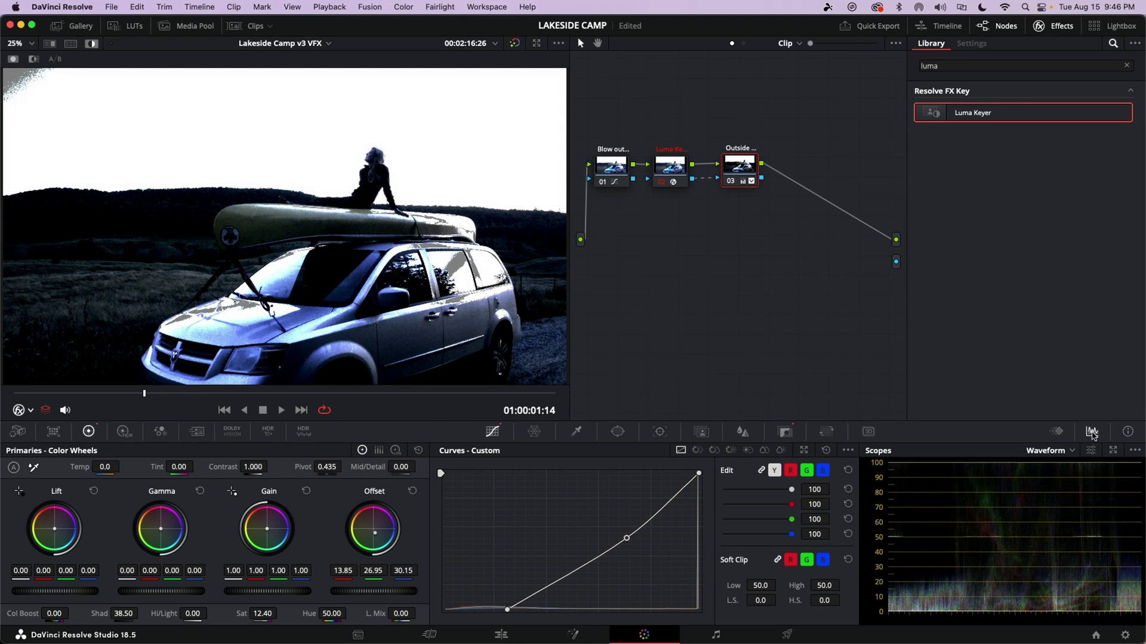
Float the scopes aside, then raise Lift to about 0.06 with Luminance Mix at 100
{"action": "left_click", "coordinate": [1091, 431]}
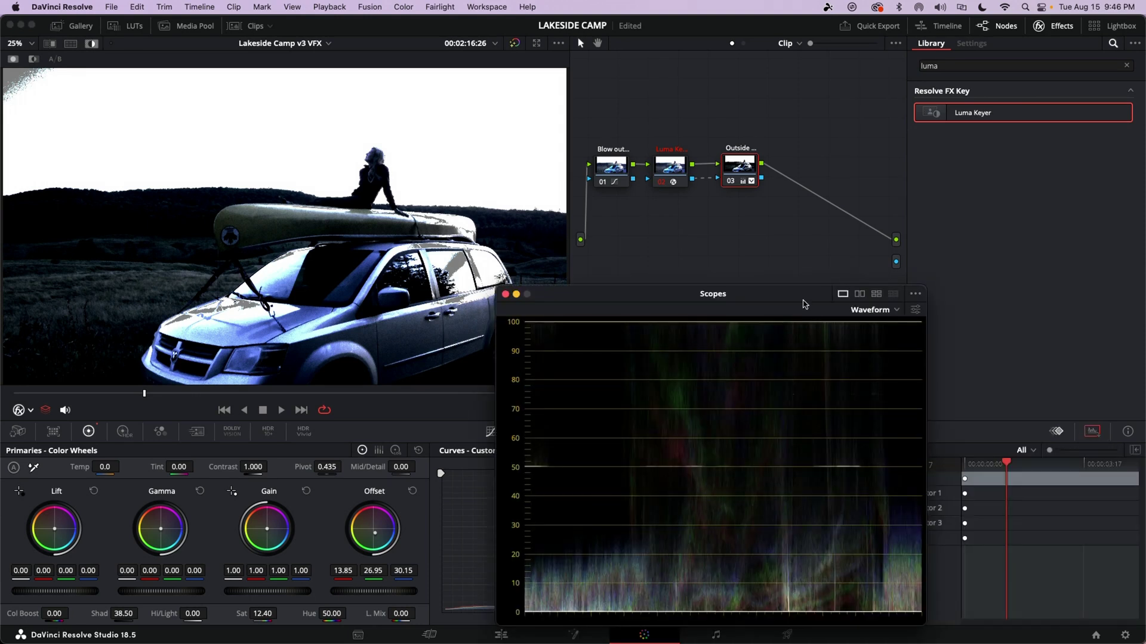
{"action": "left_click_drag", "start_coordinate": [806, 302], "coordinate": [958, 211]}
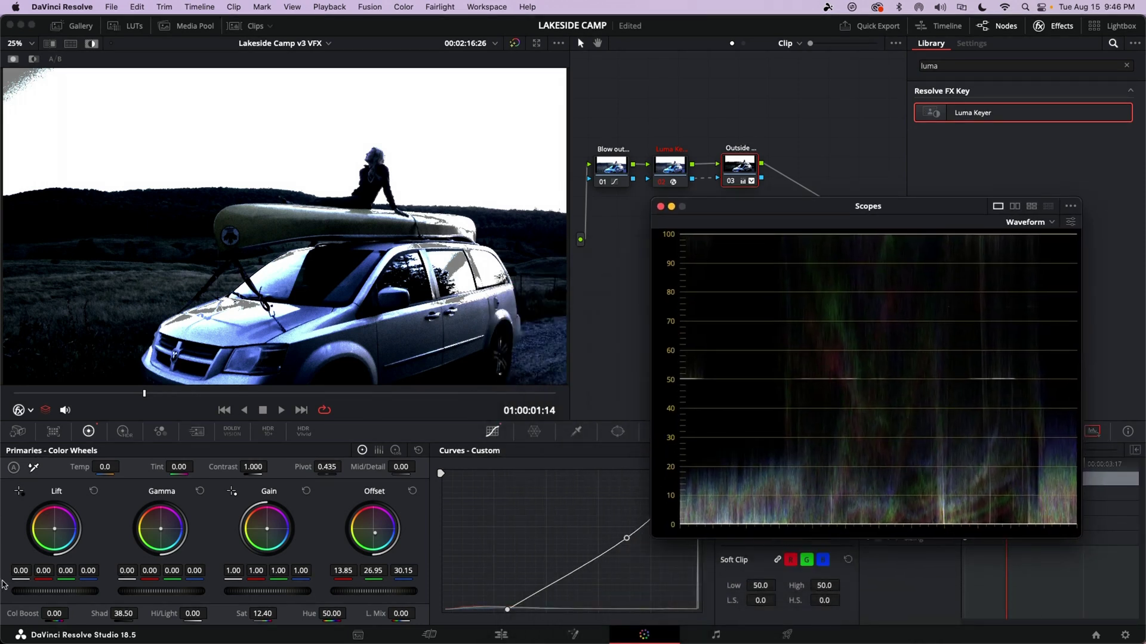
{"action": "left_click_drag", "start_coordinate": [39, 591], "coordinate": [90, 590]}
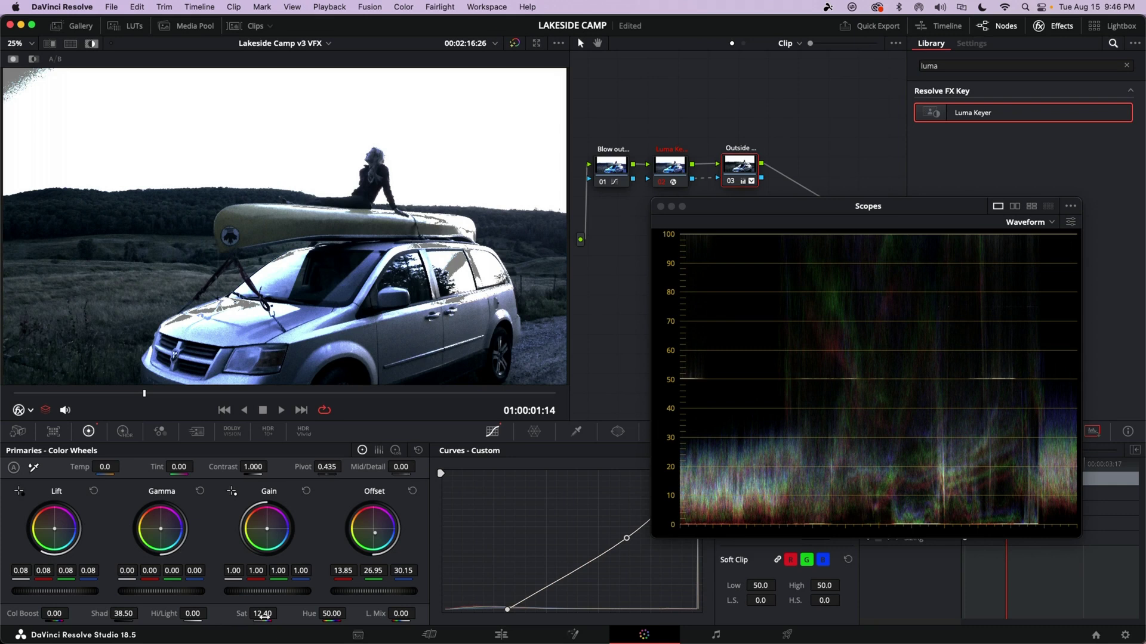
{"action": "left_click_drag", "start_coordinate": [400, 614], "coordinate": [722, 327]}
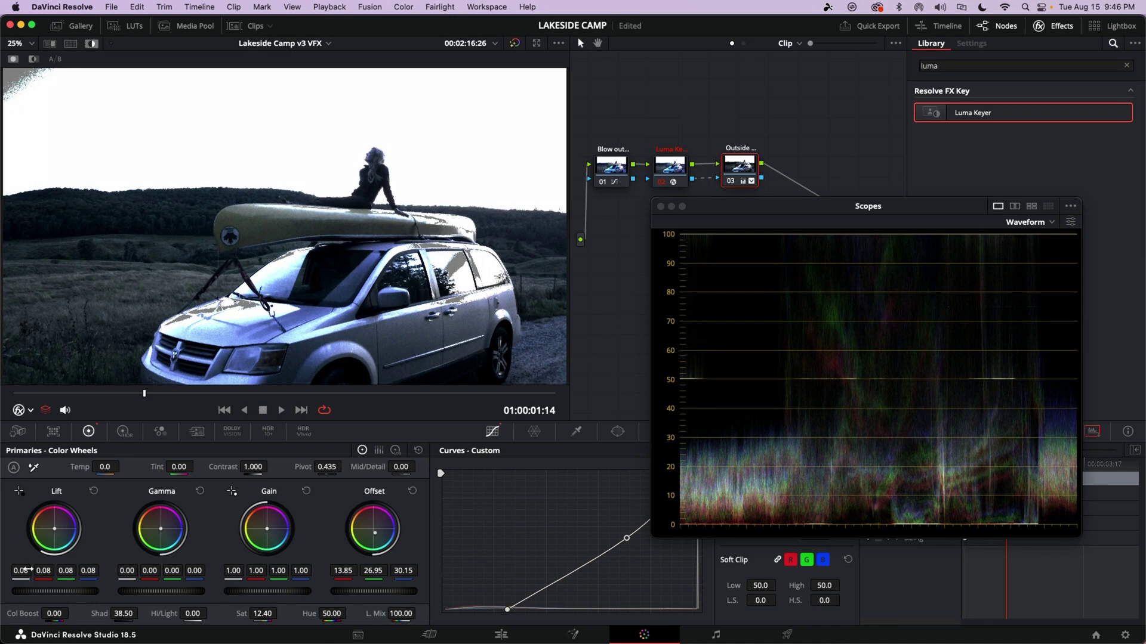
{"action": "left_click_drag", "start_coordinate": [26, 569], "coordinate": [20, 570]}
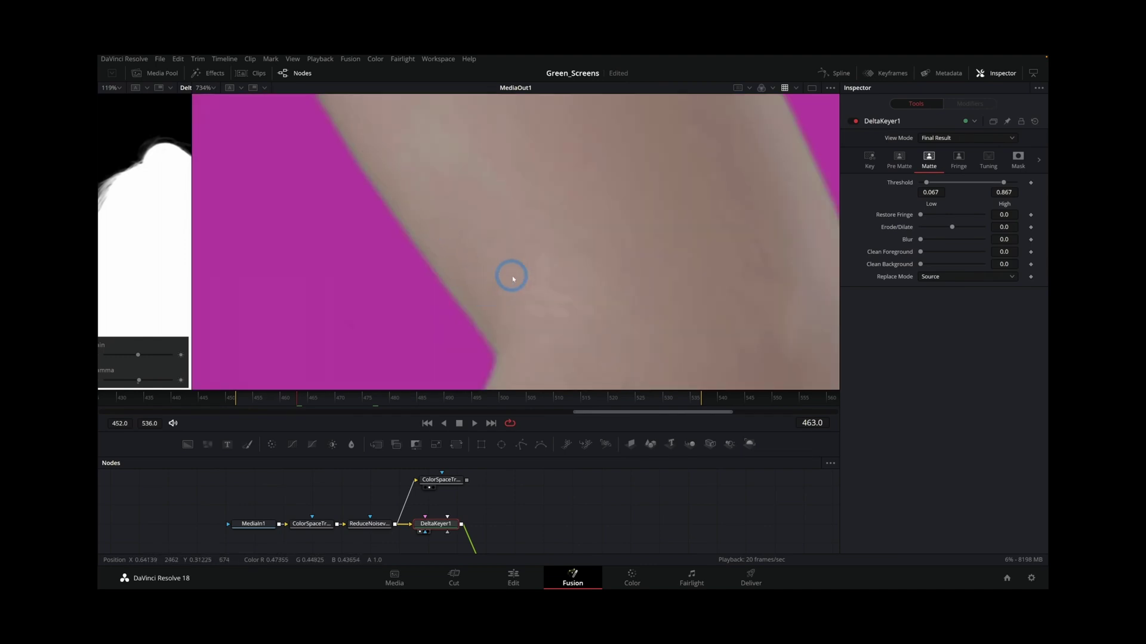
{"action": "scroll", "coordinate": [513, 279], "scroll_direction": "down", "scroll_amount": 5}
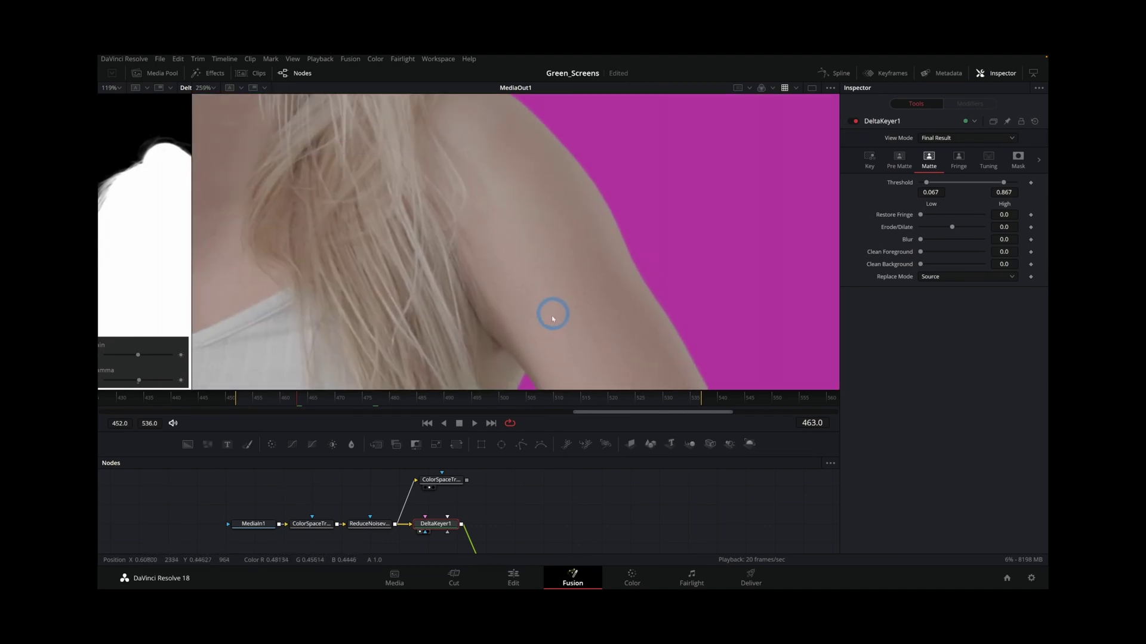
{"action": "scroll", "coordinate": [553, 319], "scroll_direction": "up", "scroll_amount": 3}
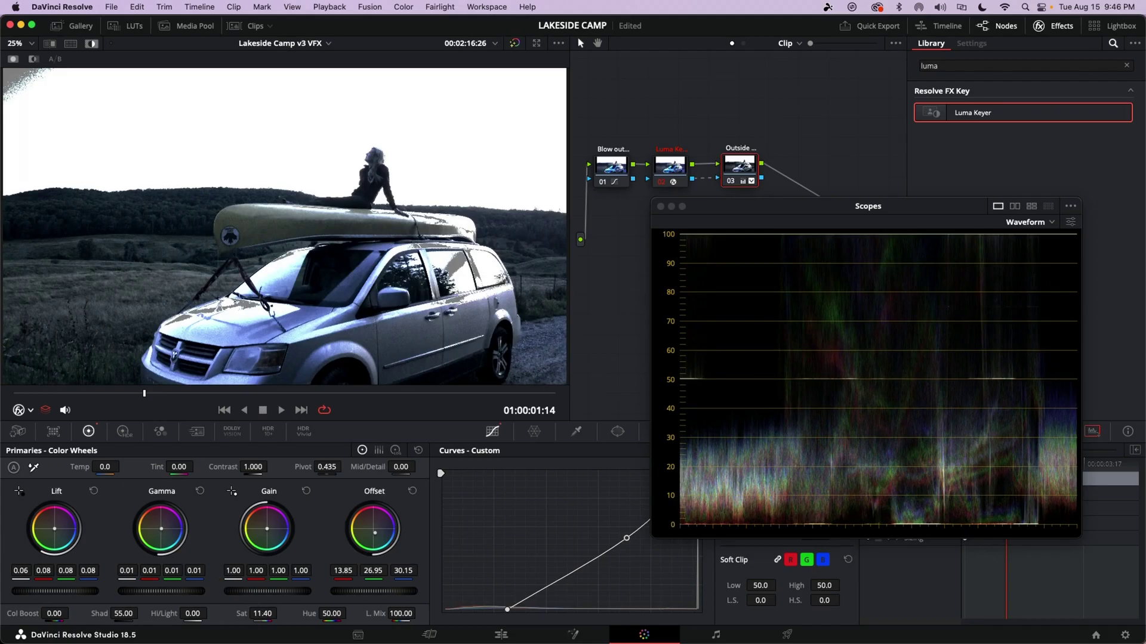
Tint Gamma blue, set Saturation 21.20, deepen the blacks, Shadows 33, Contrast 0.730
{"action": "left_click_drag", "start_coordinate": [165, 529], "coordinate": [181, 529]}
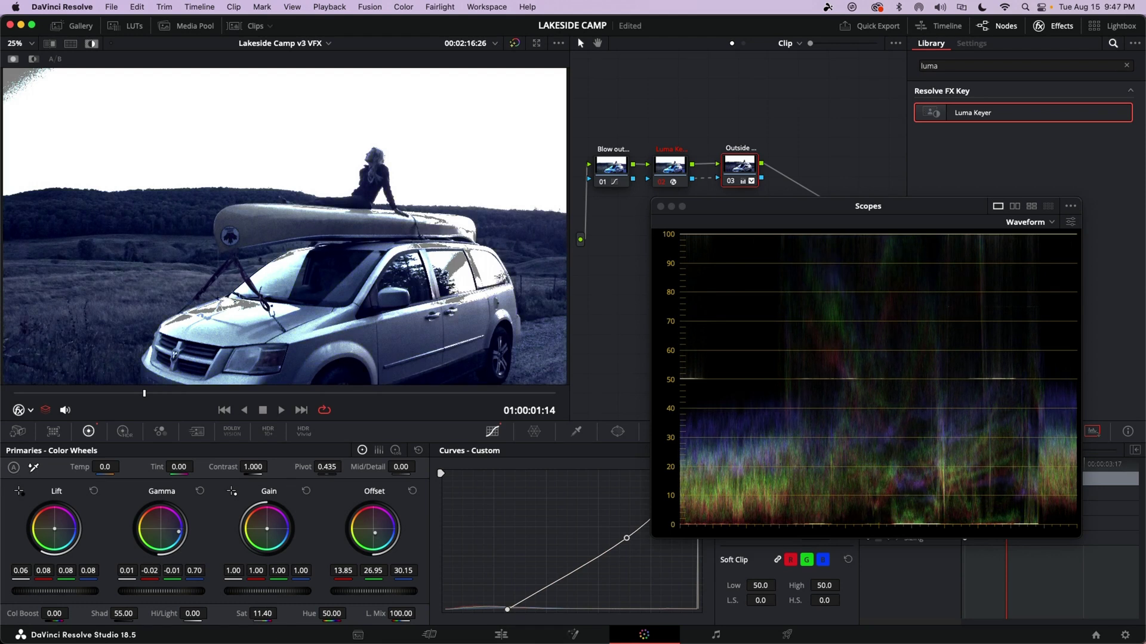
{"action": "left_click_drag", "start_coordinate": [178, 531], "coordinate": [173, 530]}
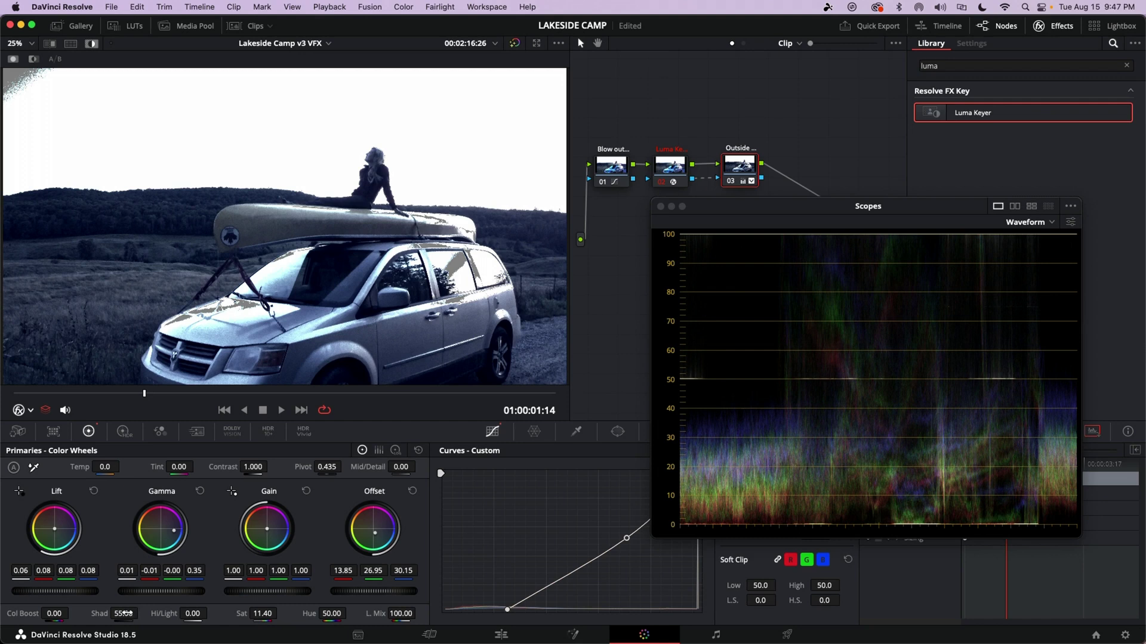
{"action": "left_click_drag", "start_coordinate": [259, 611], "coordinate": [281, 613]}
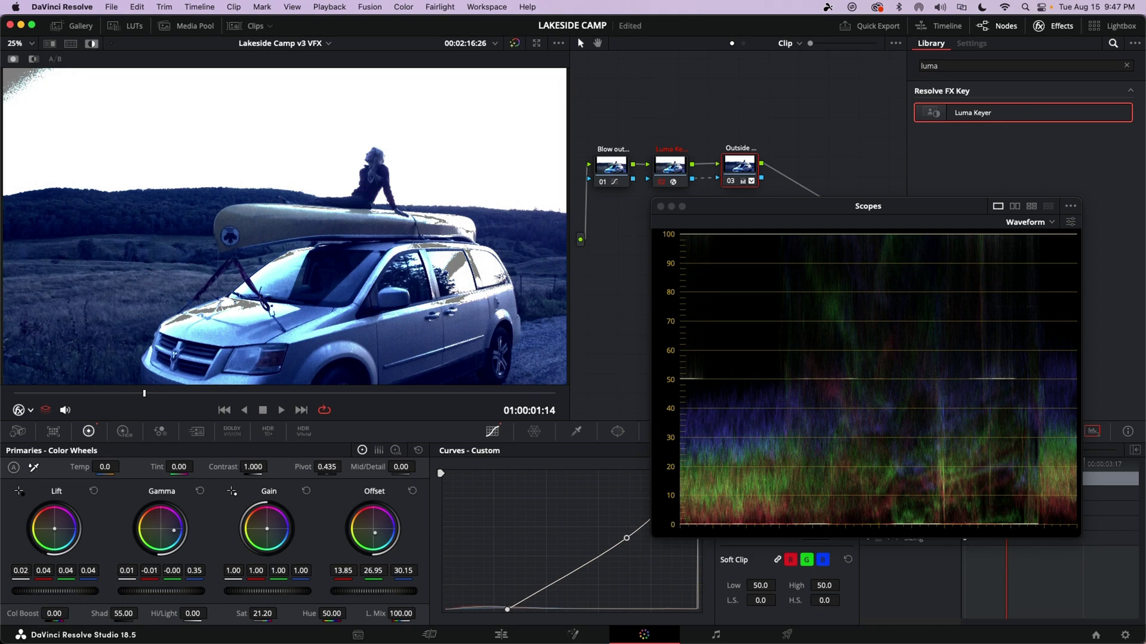
{"action": "mouse_move", "coordinate": [96, 591]}
{"action": "left_mouse_down"}
{"action": "mouse_move", "coordinate": [84, 591]}
{"action": "mouse_move", "coordinate": [107, 614]}
{"action": "mouse_move", "coordinate": [144, 614]}
{"action": "left_mouse_up"}
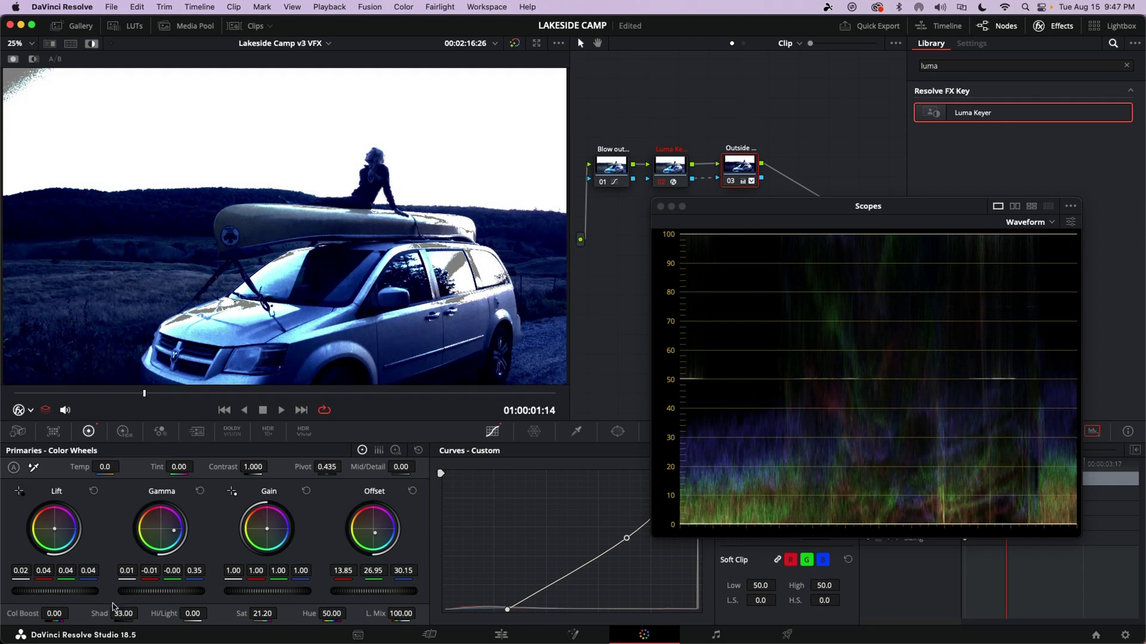
{"action": "left_click_drag", "start_coordinate": [253, 467], "coordinate": [270, 466]}
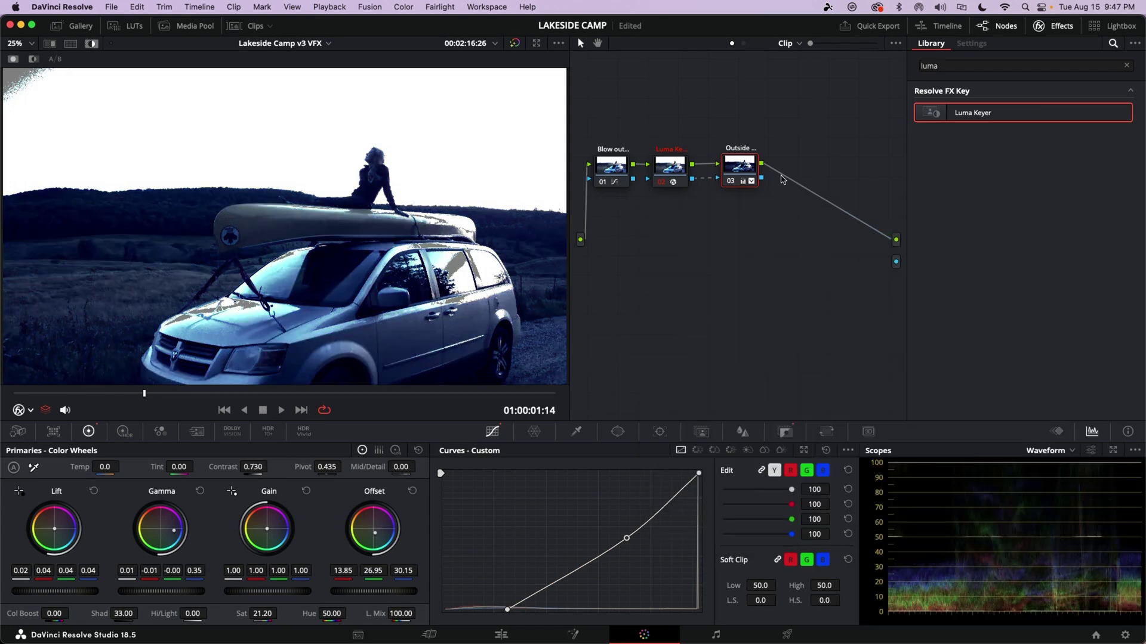
Connect node 03's key output to the alpha output and add a source input to the graph
{"action": "left_click_drag", "start_coordinate": [763, 180], "coordinate": [896, 263]}
{"action": "right_click", "coordinate": [859, 271]}
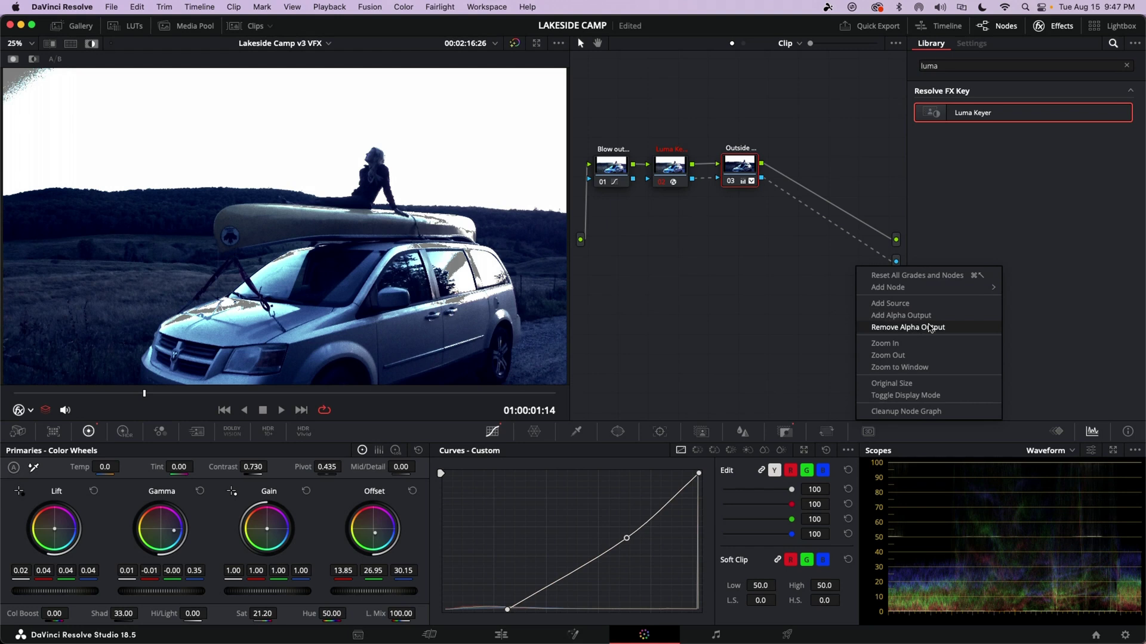
{"action": "left_click", "coordinate": [907, 315]}
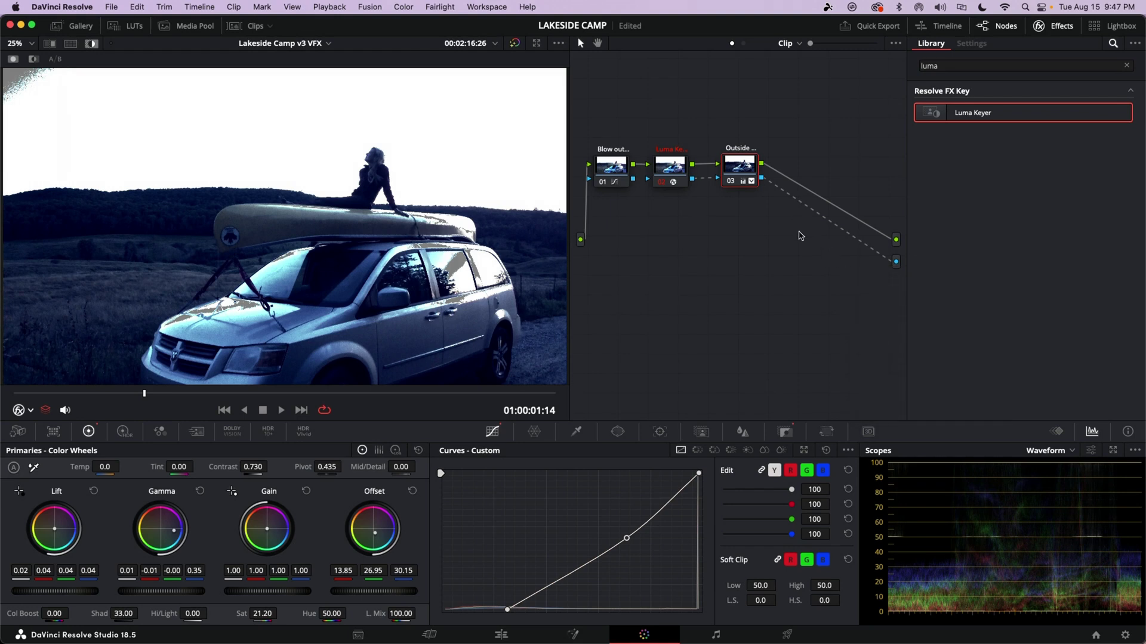
{"action": "right_click", "coordinate": [793, 257]}
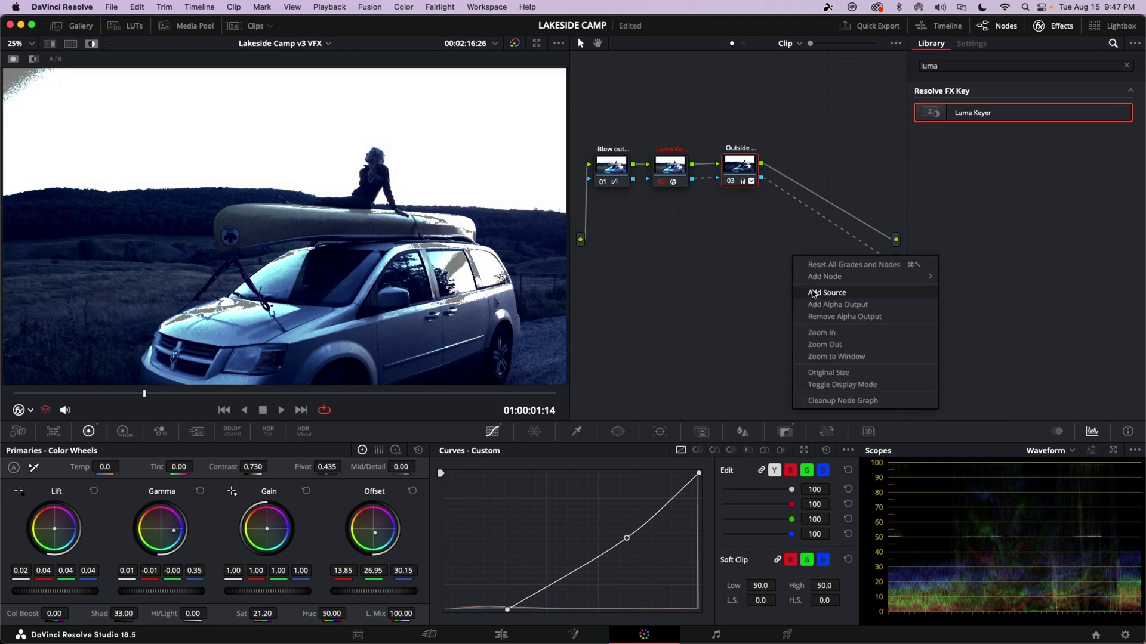
{"action": "left_click", "coordinate": [814, 294]}
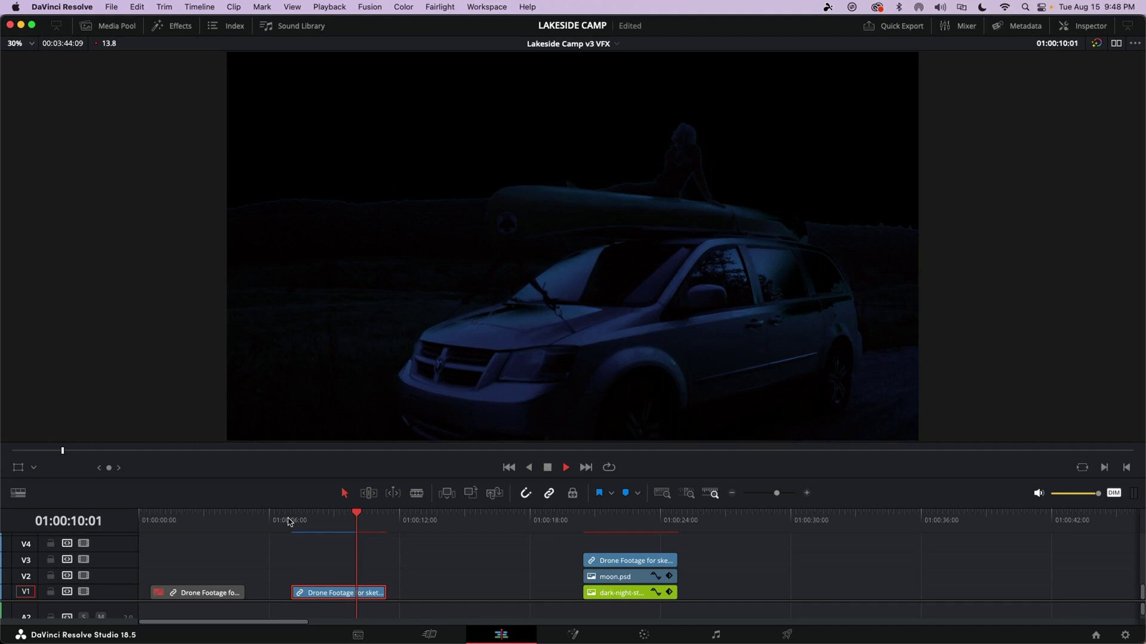
Preview the second drone clip up to 01:00:08:18 and select it on track V1
{"action": "key", "text": "space"}
{"action": "left_click", "coordinate": [295, 517]}
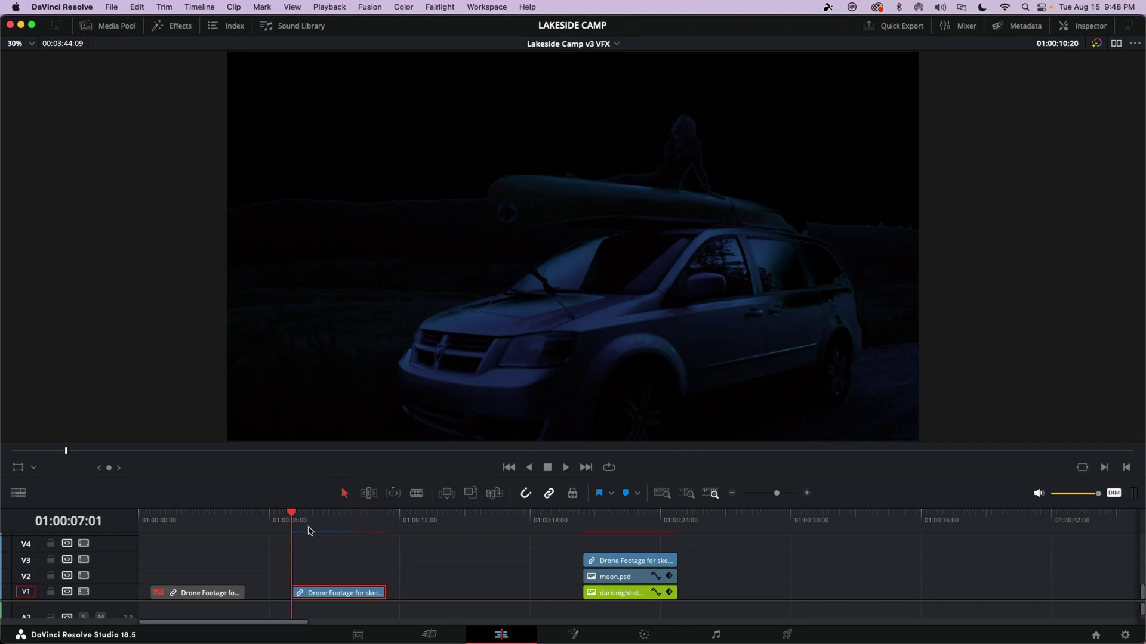
{"action": "left_click_drag", "start_coordinate": [292, 516], "coordinate": [328, 516]}
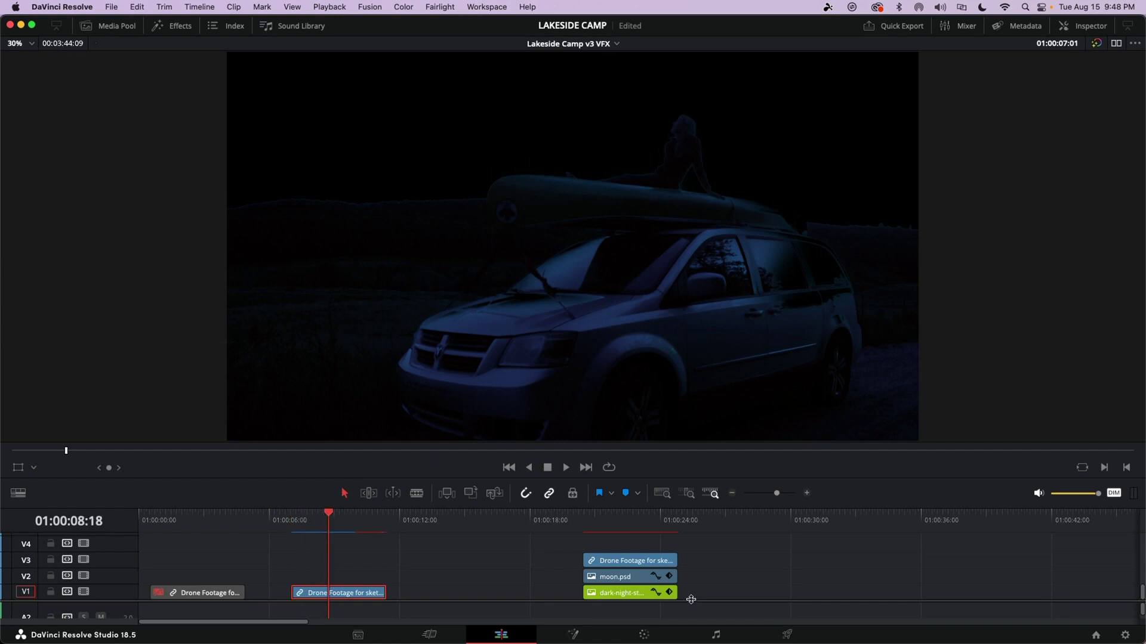
{"action": "left_click", "coordinate": [629, 580]}
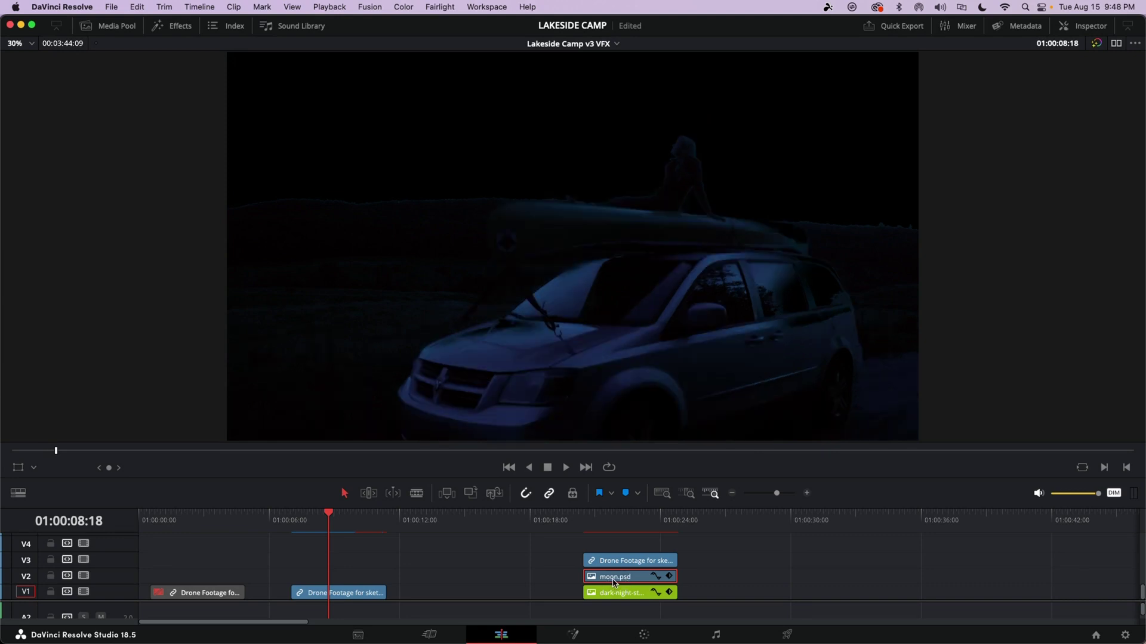
{"action": "left_click", "coordinate": [318, 594]}
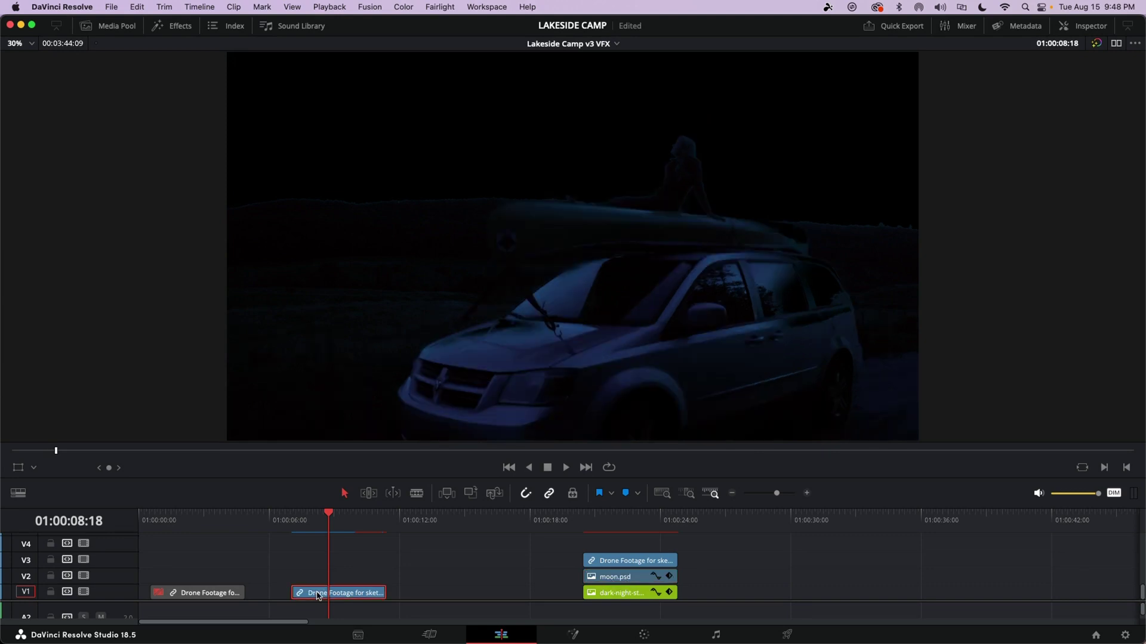
Put the drone clip on V3, moon.psd on V2 and the starry-sky clip on V1
{"action": "left_click_drag", "start_coordinate": [318, 595], "coordinate": [323, 562]}
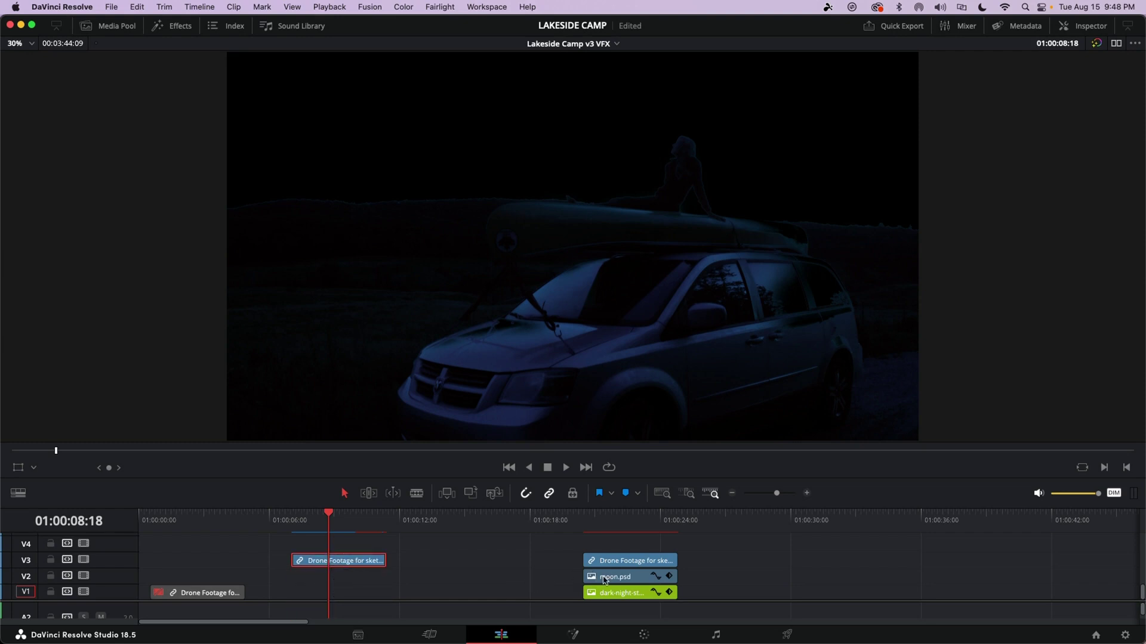
{"action": "left_click_drag", "start_coordinate": [611, 578], "coordinate": [327, 569]}
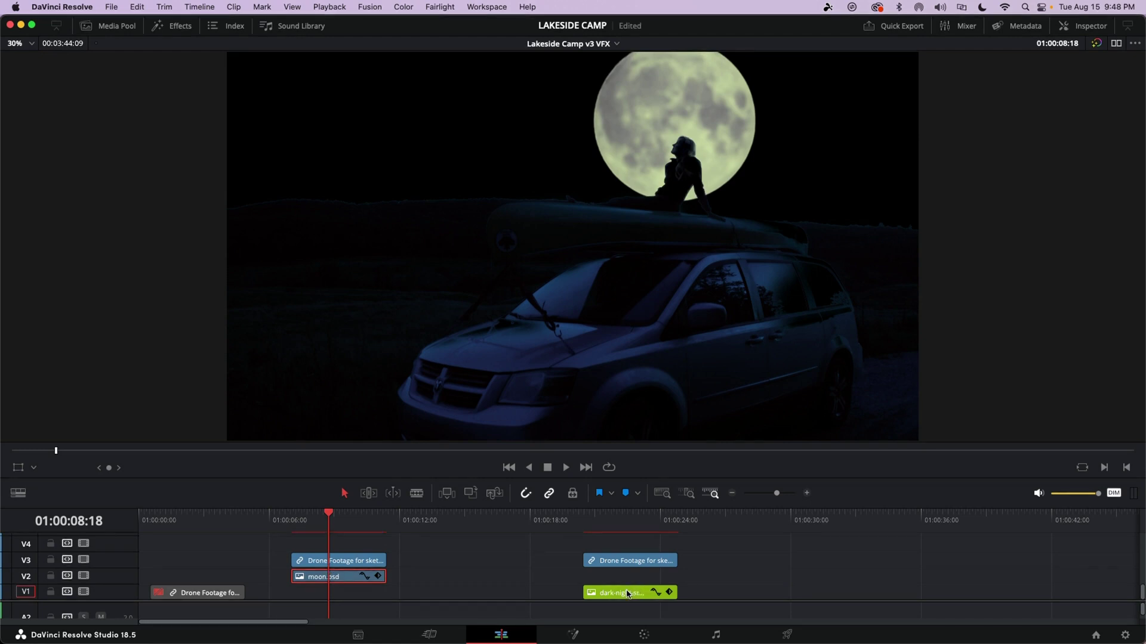
{"action": "left_click_drag", "start_coordinate": [613, 593], "coordinate": [322, 594]}
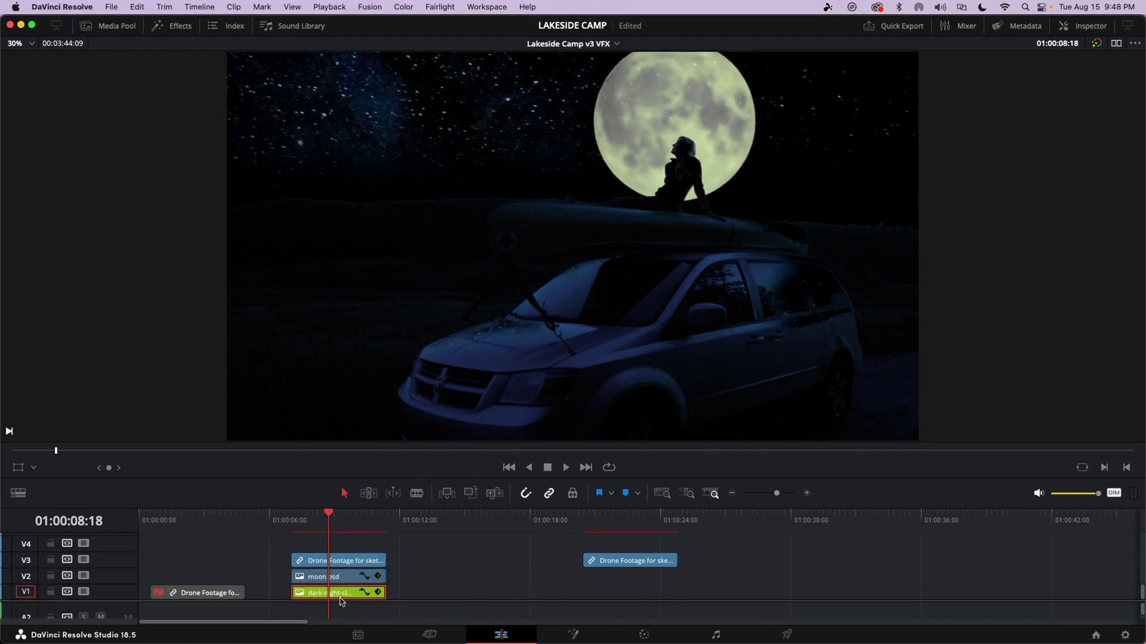
Play the moonlit composite from the clip's start and select all three stacked clips
{"action": "left_click_drag", "start_coordinate": [327, 513], "coordinate": [293, 516]}
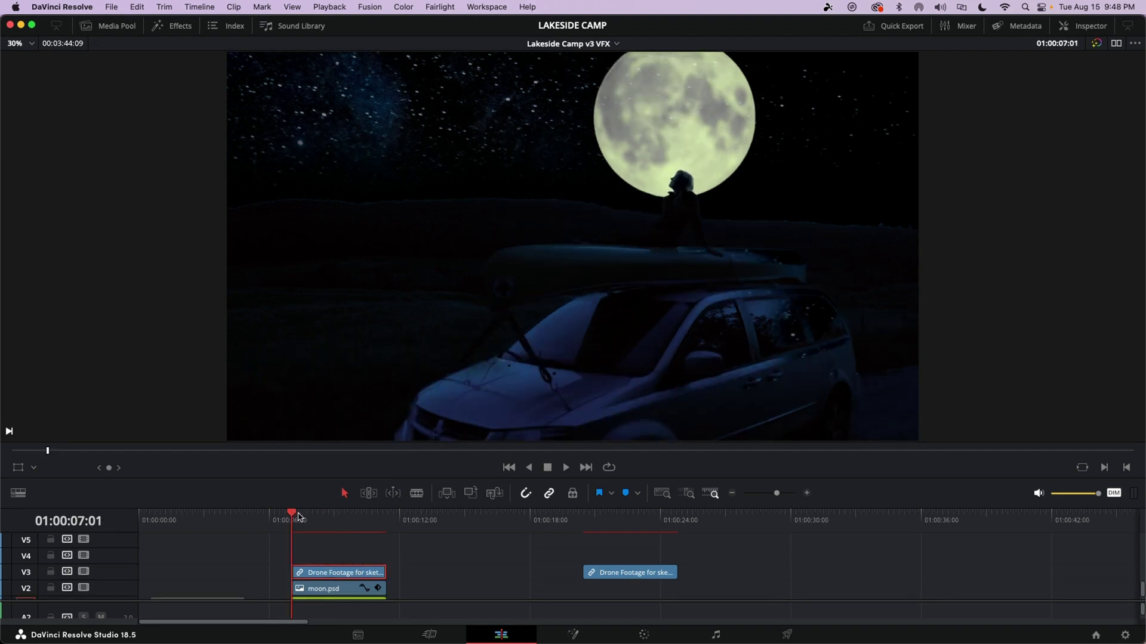
{"action": "key", "text": "space"}
{"action": "key", "text": "space"}
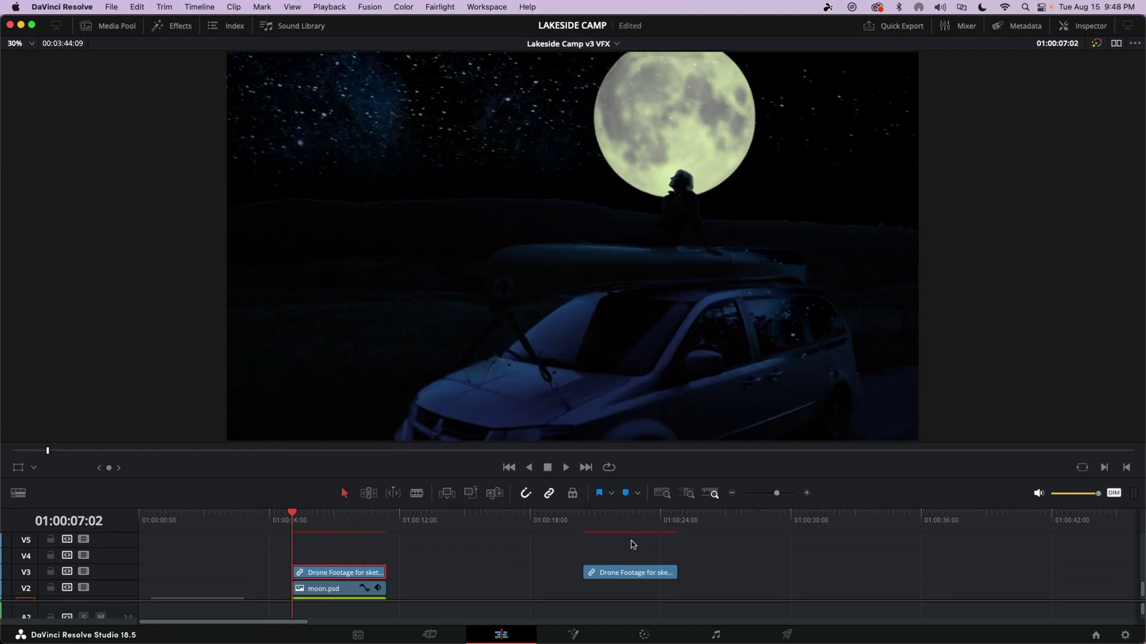
{"action": "scroll", "coordinate": [433, 559], "scroll_direction": "down", "scroll_amount": 1}
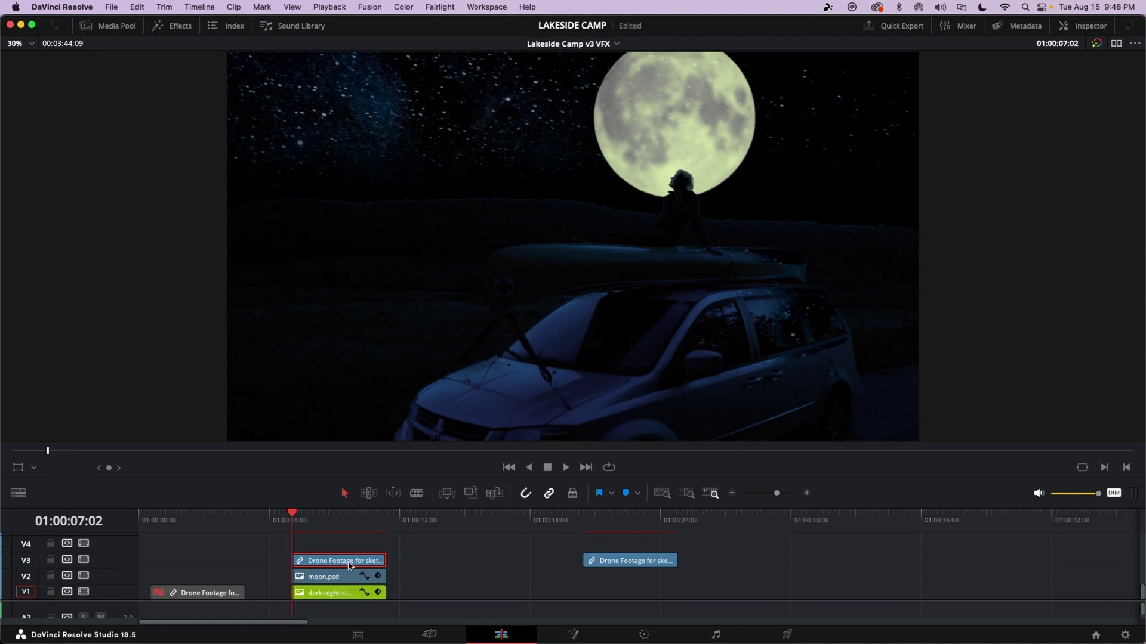
{"action": "left_click", "coordinate": [341, 593], "text": "shift"}
Copy the three stacked clips up to V6–V8 and disable the original V1–V3 stack
{"action": "left_click_drag", "start_coordinate": [270, 477], "coordinate": [286, 218]}
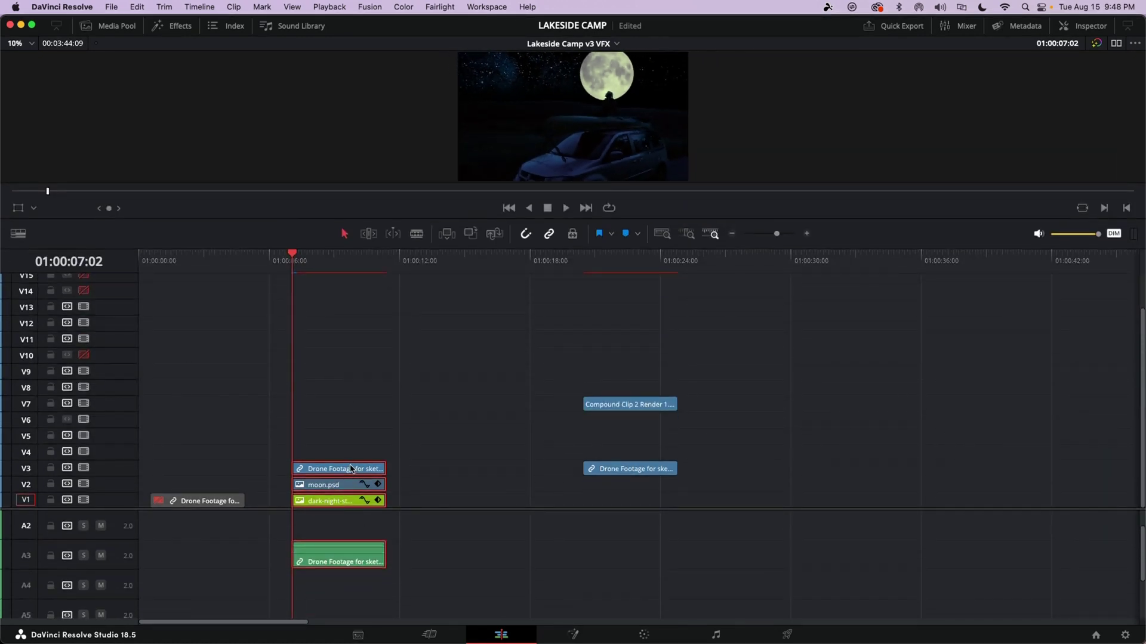
{"action": "left_click_drag", "start_coordinate": [350, 465], "coordinate": [341, 388]}
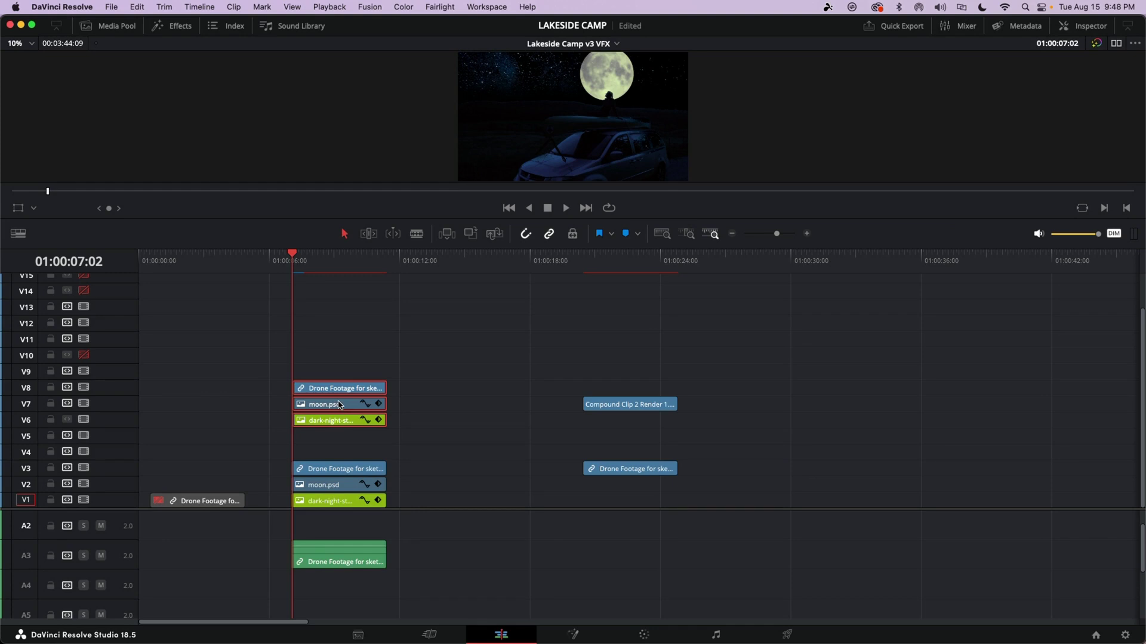
{"action": "left_click", "coordinate": [392, 360]}
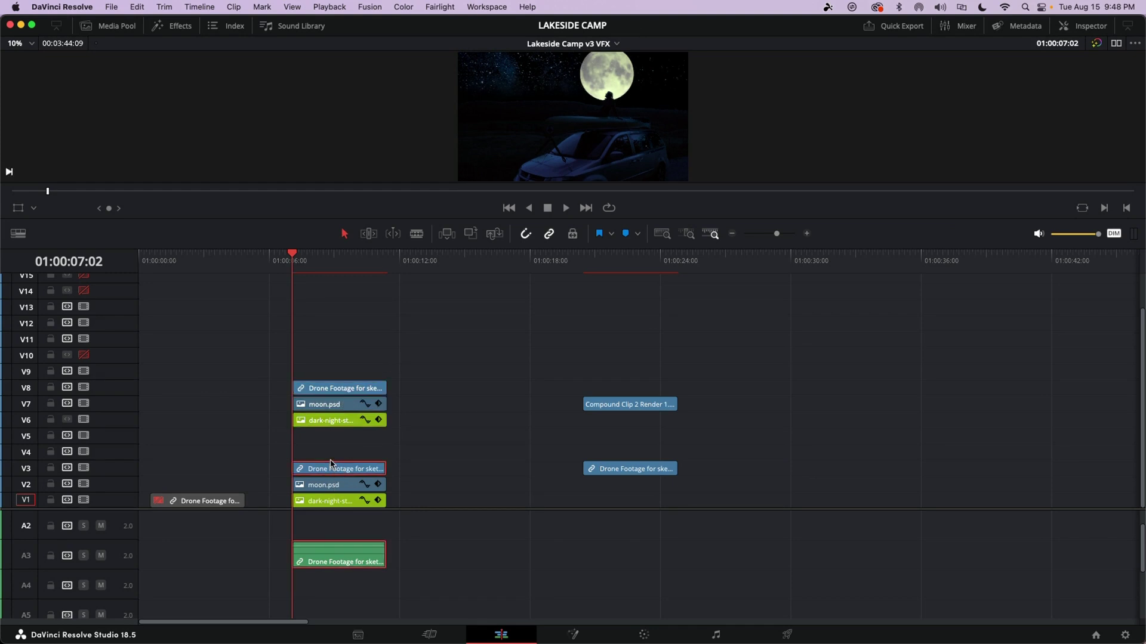
{"action": "left_click", "coordinate": [334, 469]}
{"action": "left_click", "coordinate": [330, 501], "text": "shift"}
{"action": "right_click", "coordinate": [351, 490]}
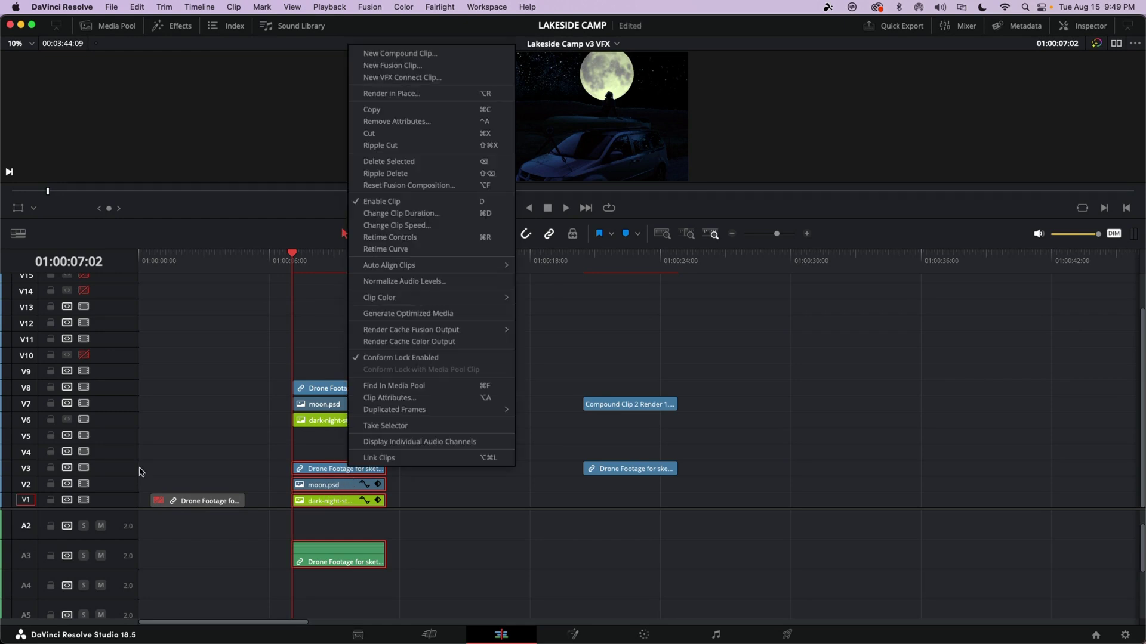
{"action": "key", "text": "d"}
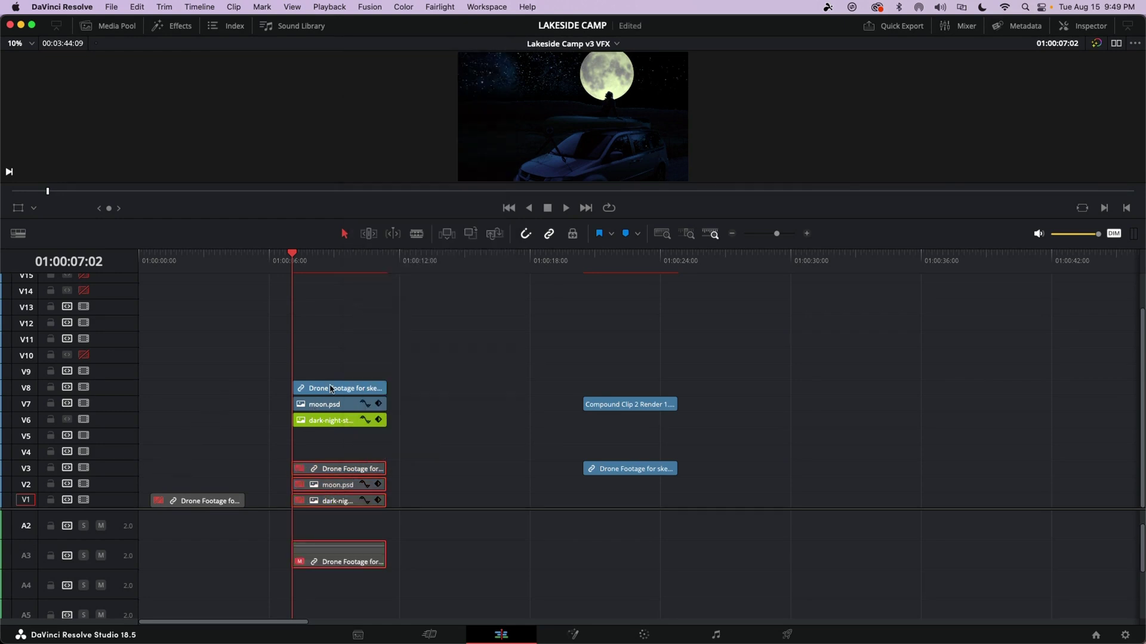
Nest the V6–V8 copies into a compound clip named 'Clip rendered out'
{"action": "left_click", "coordinate": [331, 389]}
{"action": "left_click", "coordinate": [325, 422], "text": "shift"}
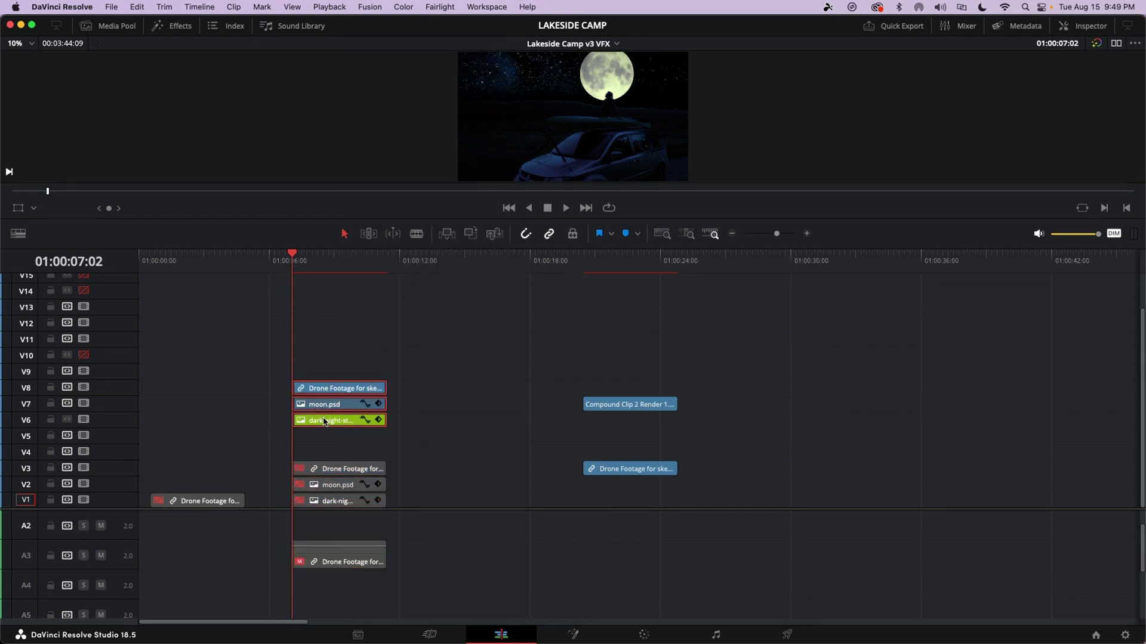
{"action": "right_click", "coordinate": [327, 394]}
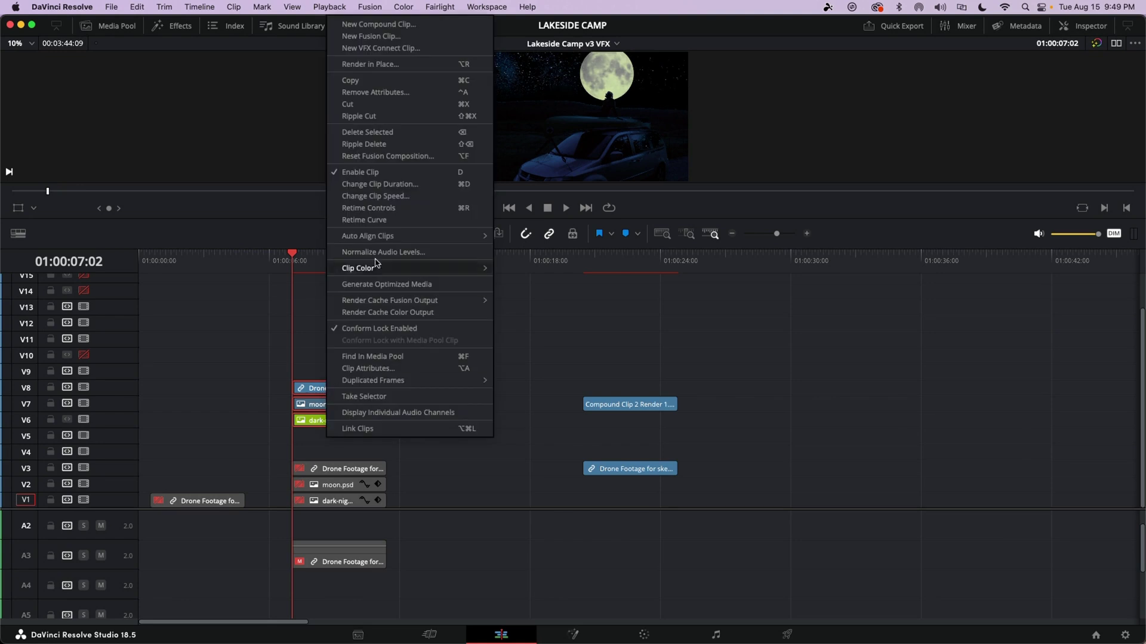
{"action": "left_click", "coordinate": [358, 24]}
{"action": "type", "text": "Re"}
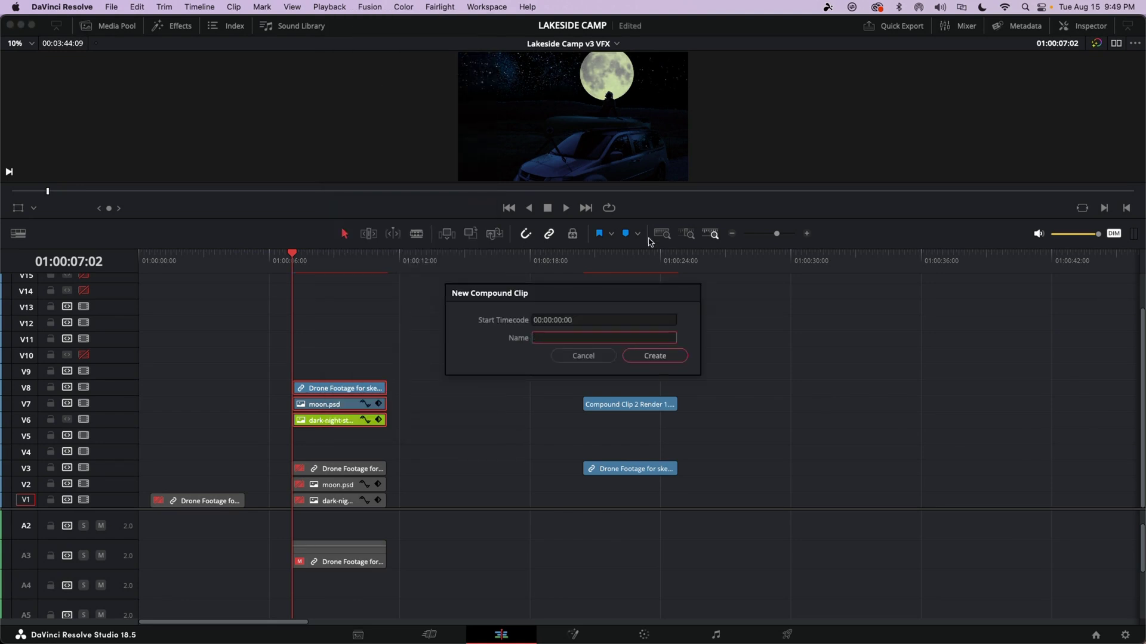
{"action": "type", "text": "ip rendered out"}
{"action": "key", "text": "Return"}
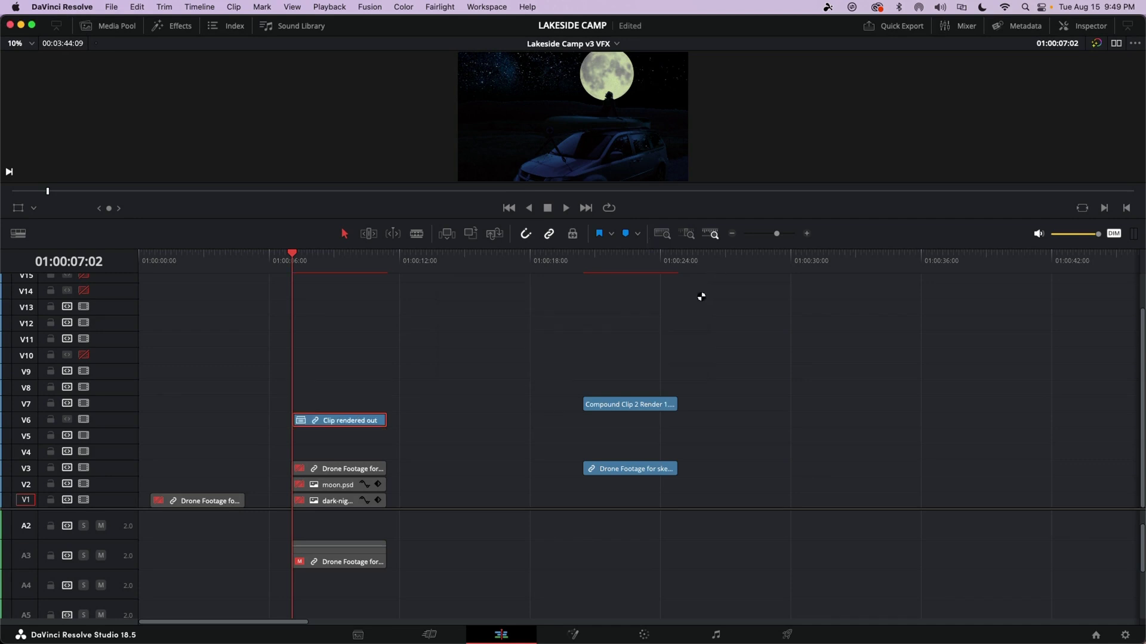
Start Render in Place on the compound clip and try Apple ProRes 4444 XQ
{"action": "right_click", "coordinate": [331, 421]}
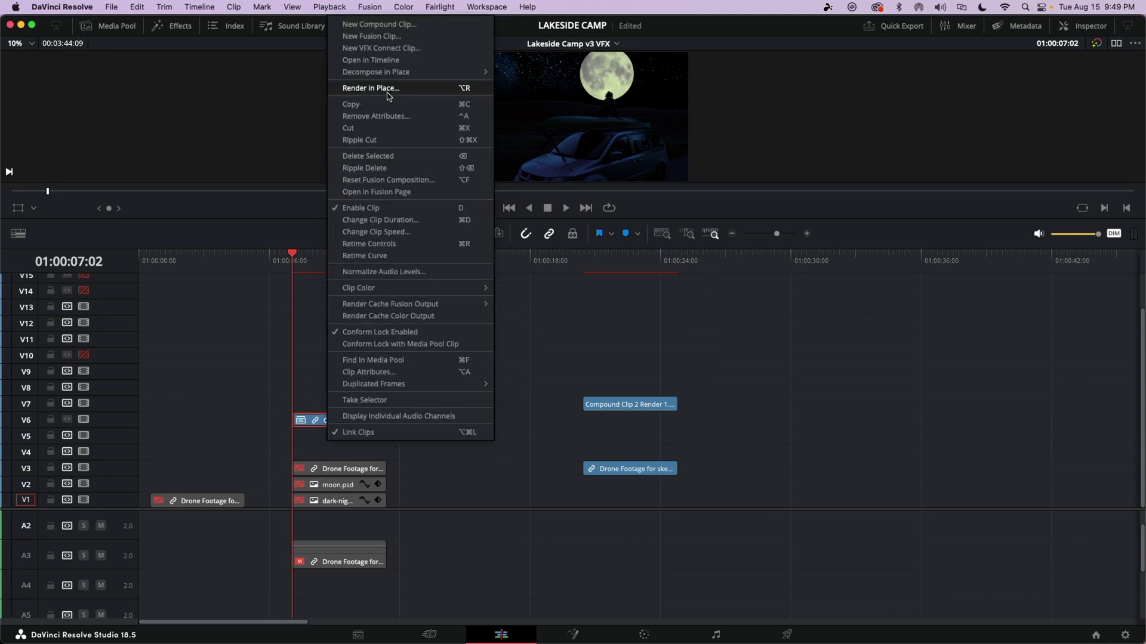
{"action": "left_click", "coordinate": [429, 90]}
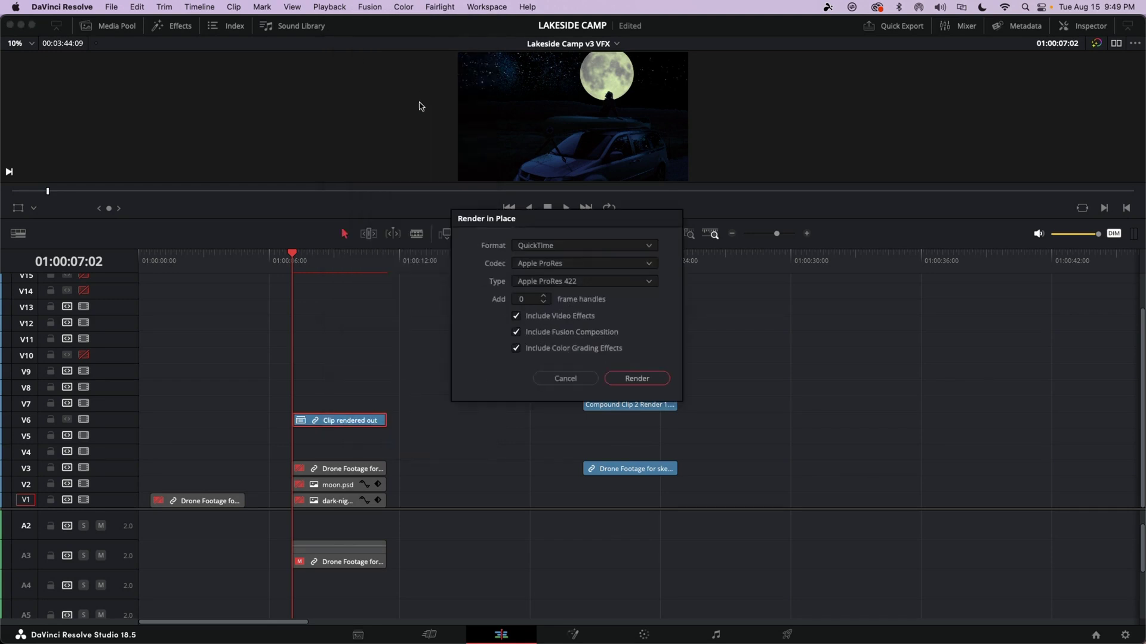
{"action": "left_click", "coordinate": [598, 281]}
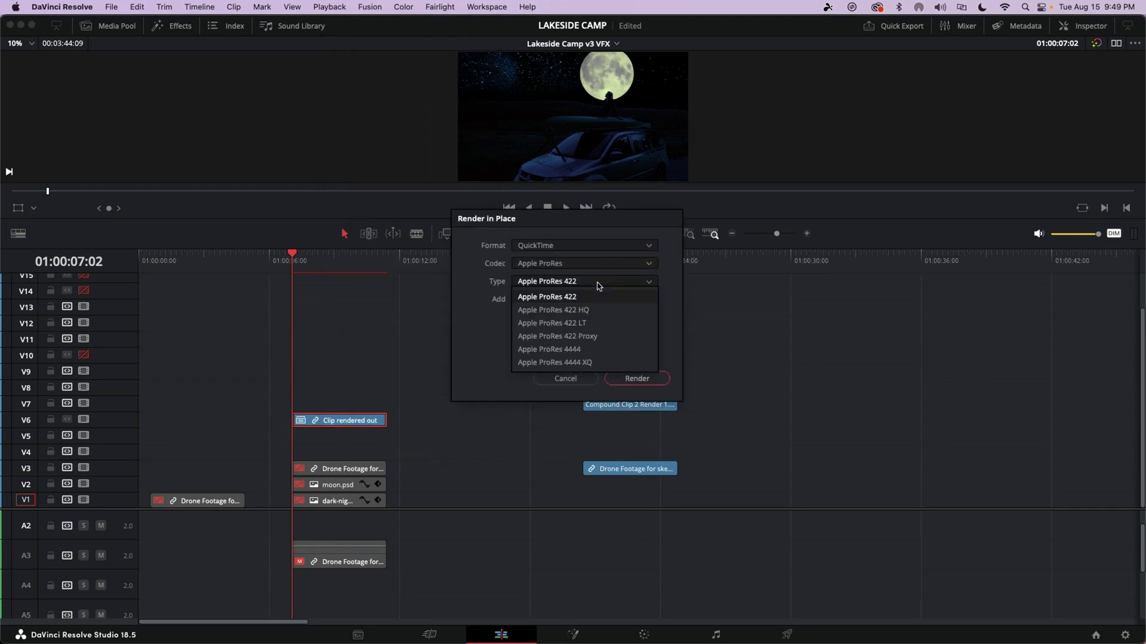
{"action": "left_click", "coordinate": [592, 362]}
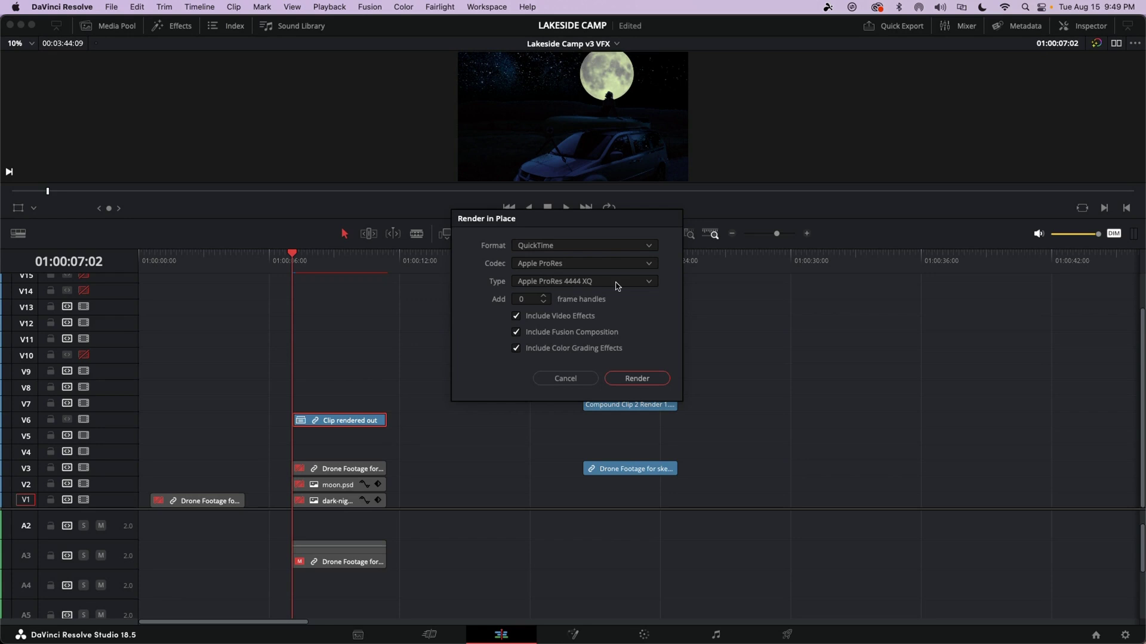
Switch the render codec from ProRes to DNxHR, passing through DNxHD, and open the DNxHR types
{"action": "left_click", "coordinate": [582, 263]}
{"action": "left_click", "coordinate": [576, 296]}
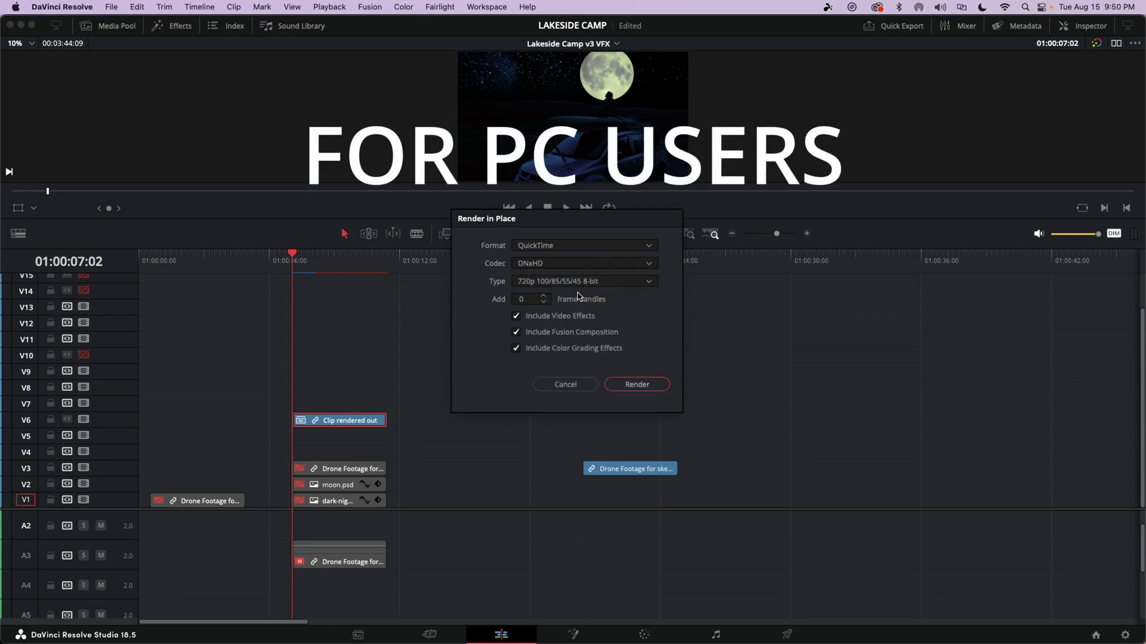
{"action": "left_click", "coordinate": [572, 281]}
{"action": "left_click", "coordinate": [563, 263]}
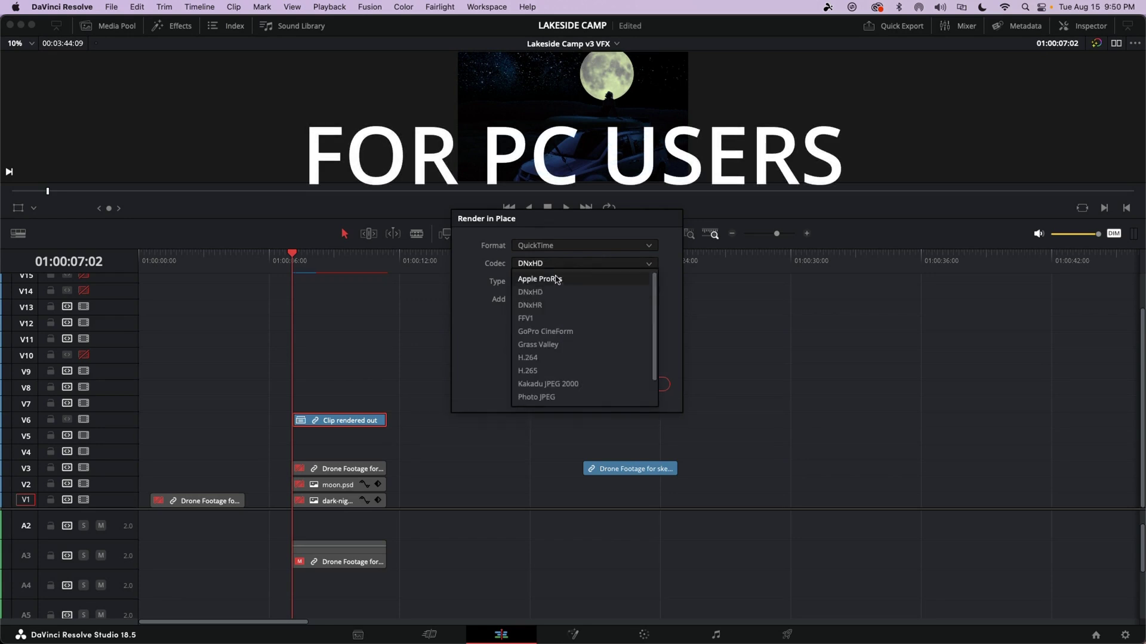
{"action": "left_click", "coordinate": [561, 307]}
{"action": "left_click", "coordinate": [567, 281]}
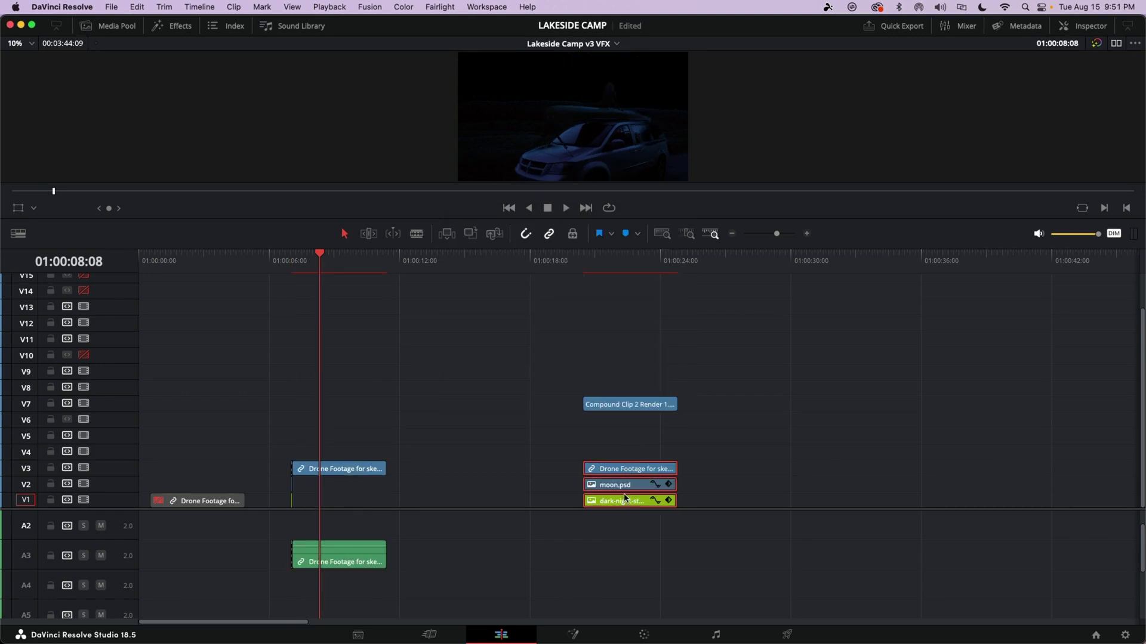
{"action": "left_click", "coordinate": [625, 493]}
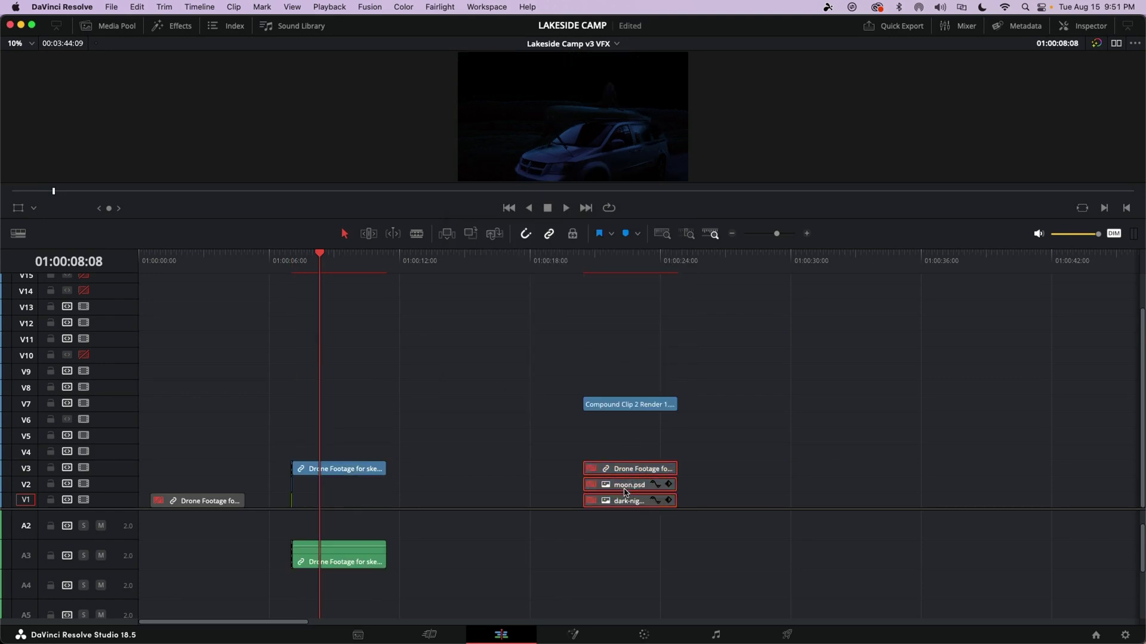